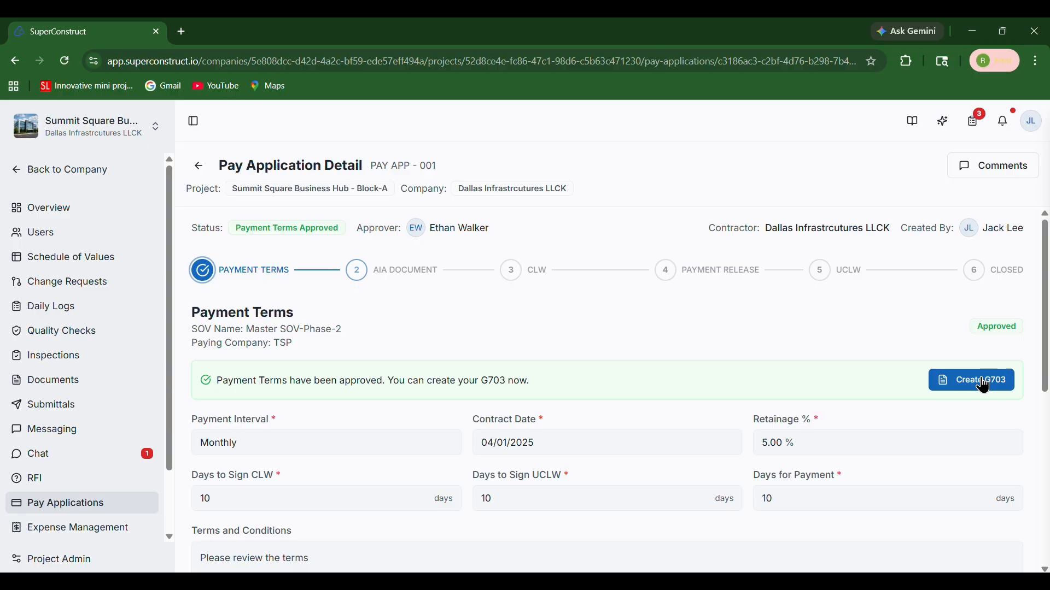
- Create the G703 invoice and set its application period's From date to 04/01/2025
left_click(987, 383)
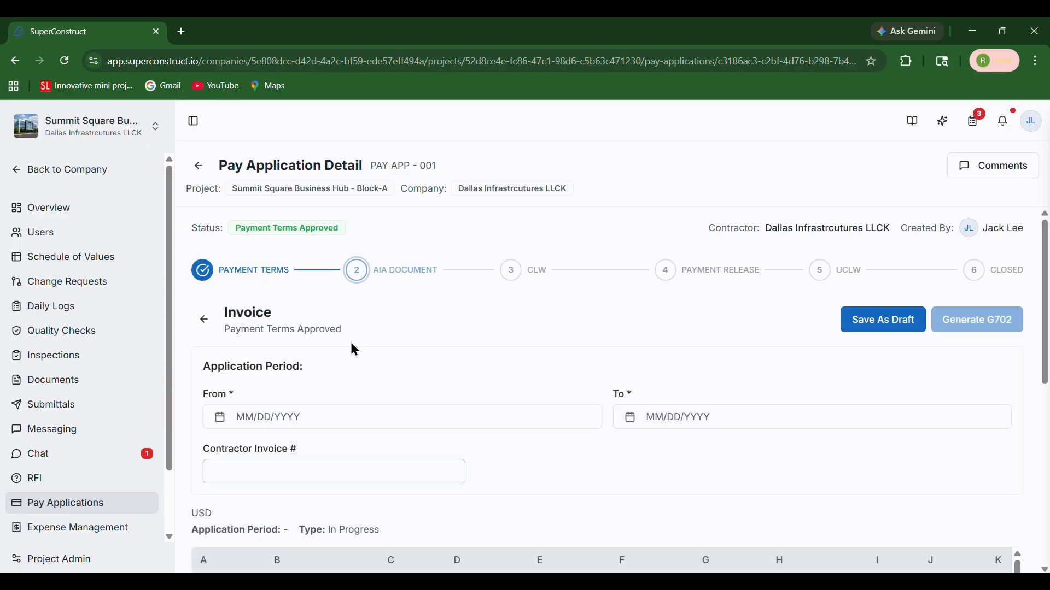
scroll(352, 348, "down", 2)
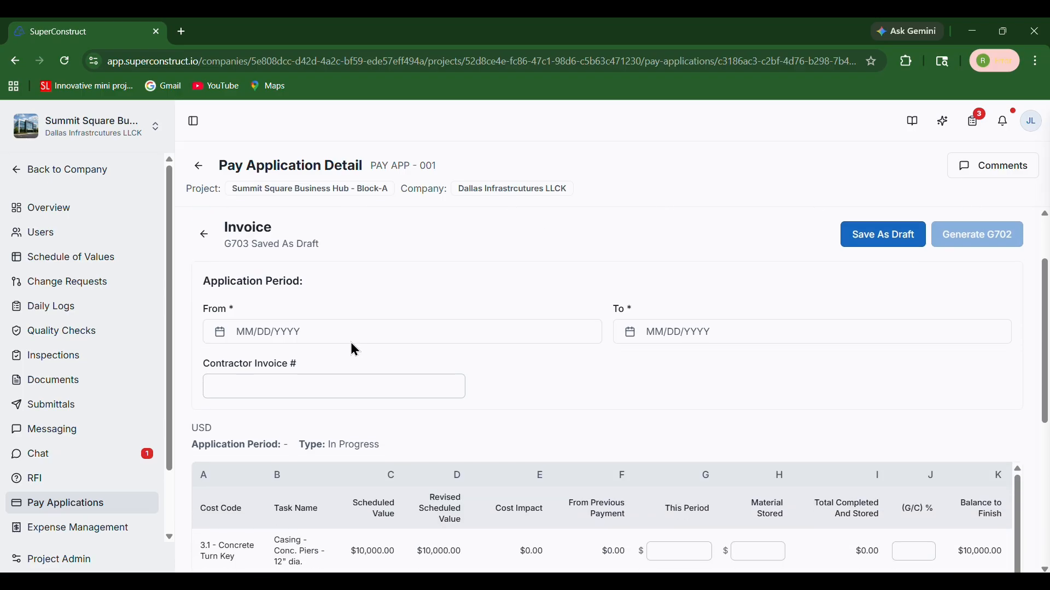
left_click(321, 338)
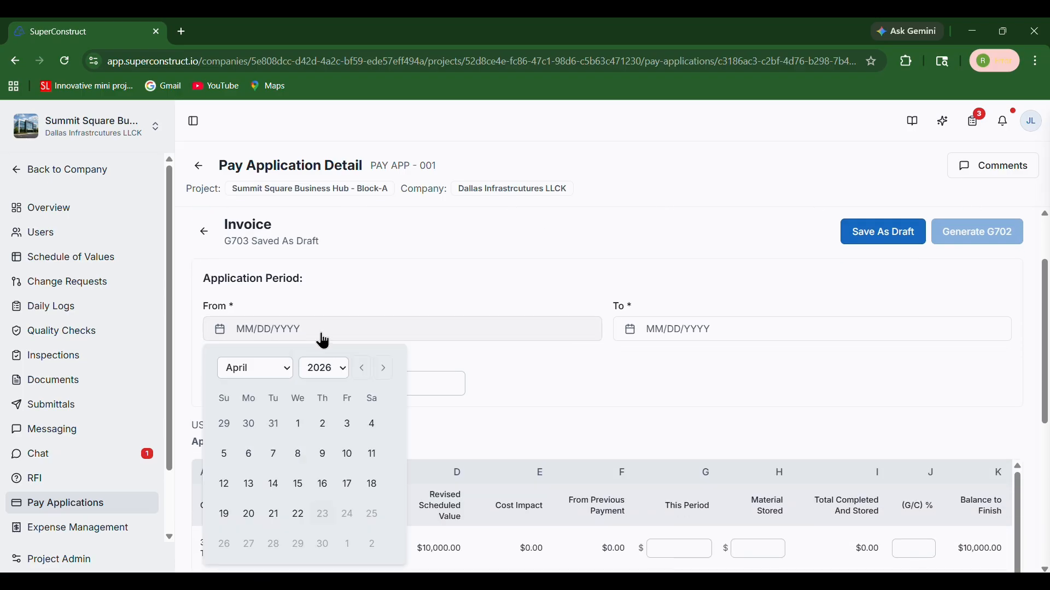
left_click(333, 371)
left_click(320, 112)
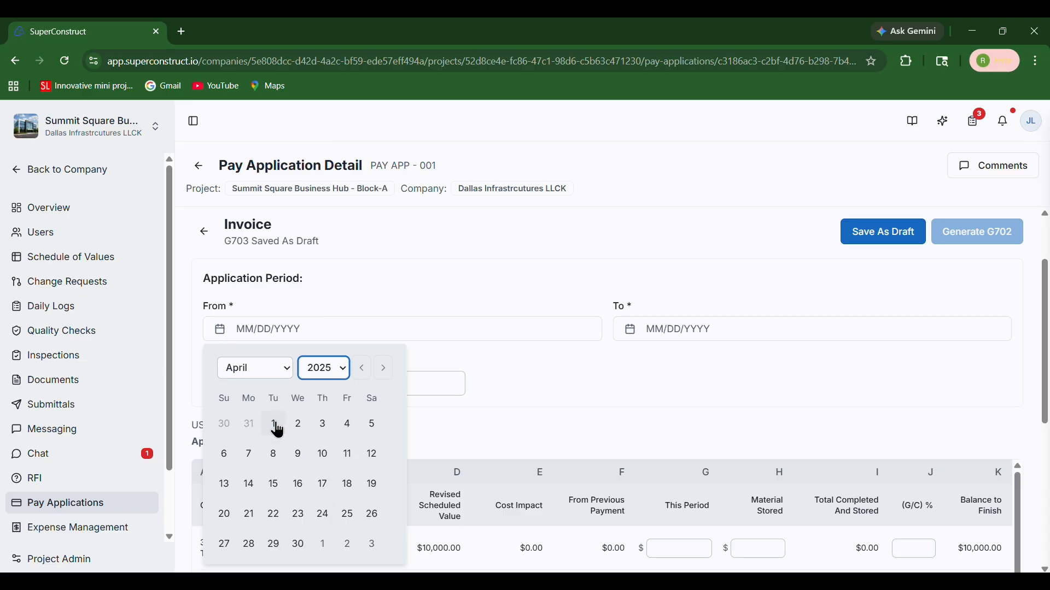
left_click(274, 424)
- Set the application period's To date to 04/30/2025
left_click(679, 332)
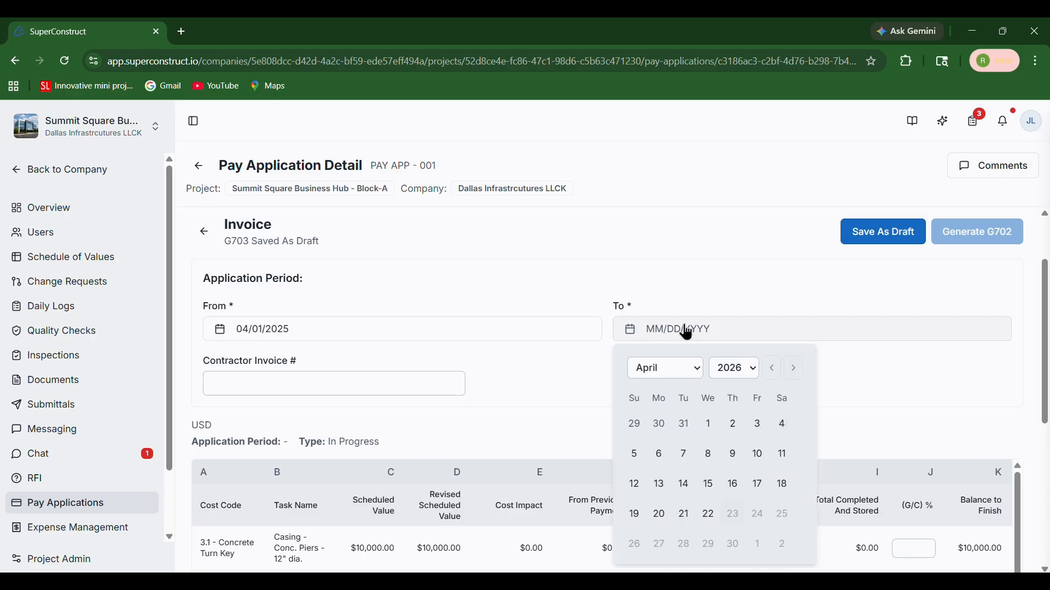
left_click(739, 368)
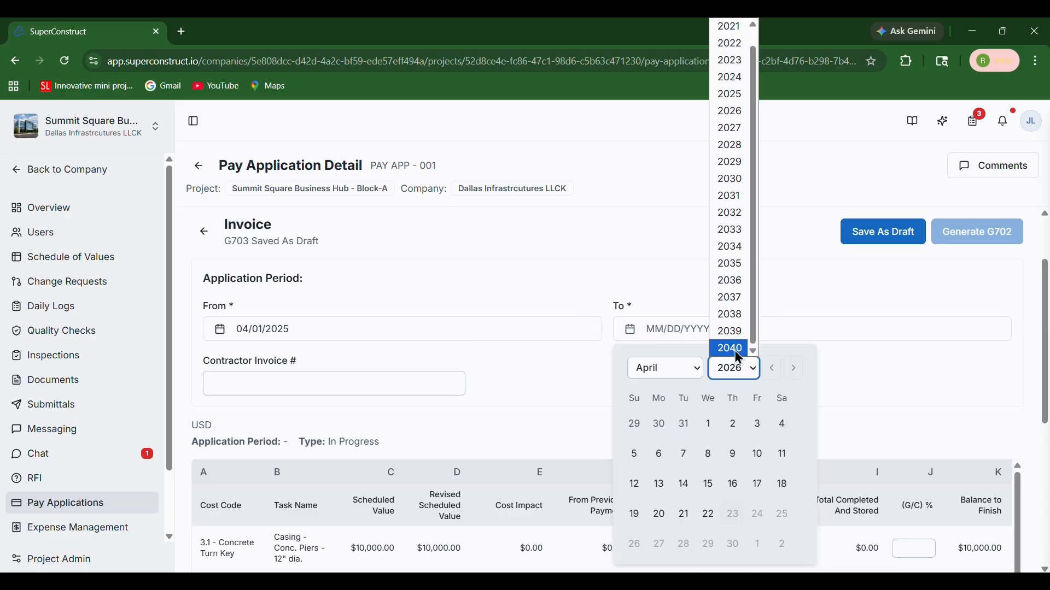
left_click(727, 100)
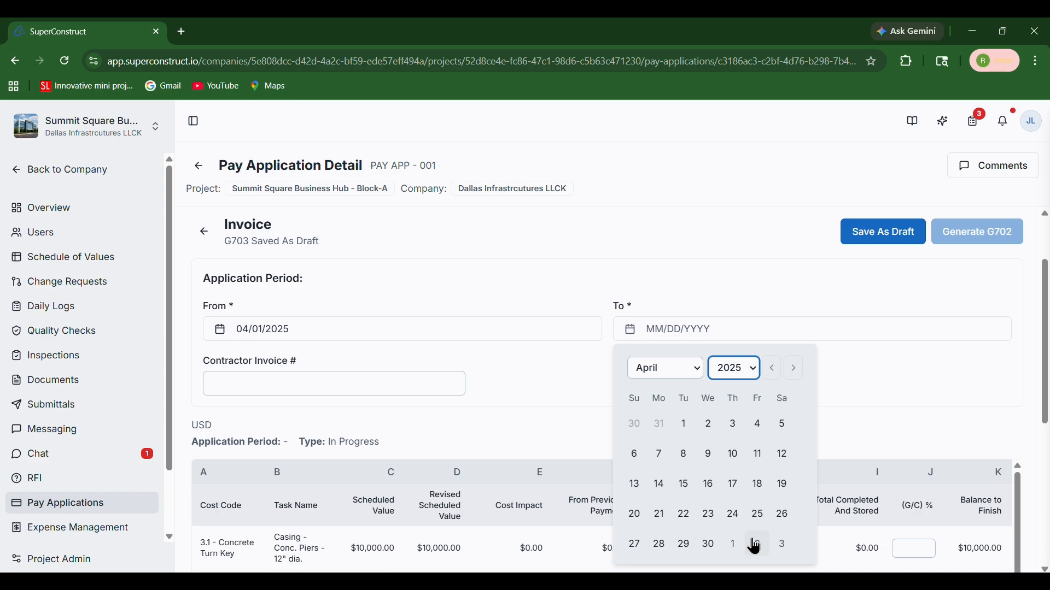
left_click(720, 548)
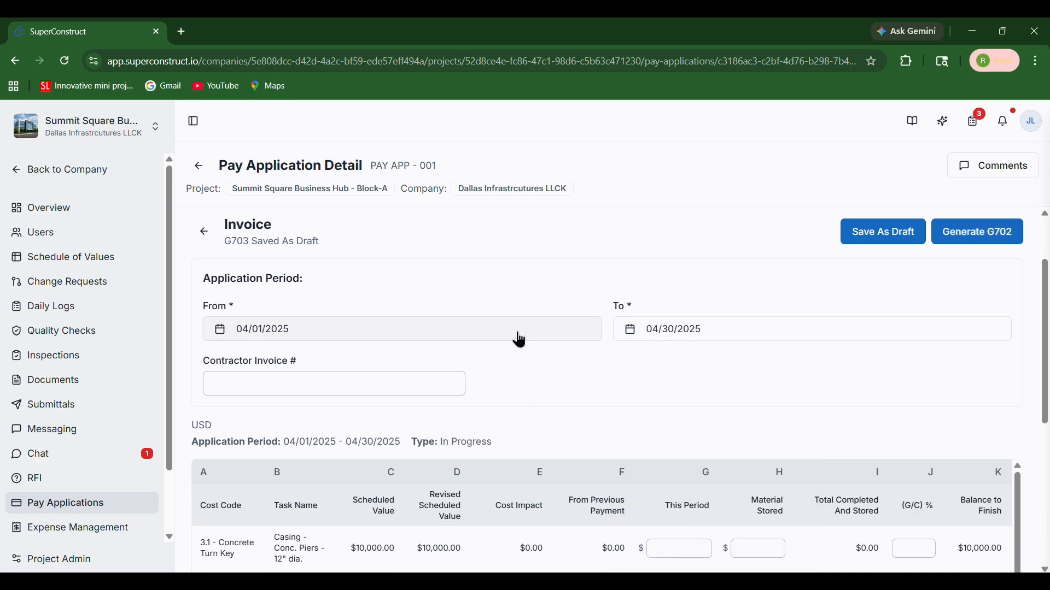
- Enter #HDV56 as the contractor invoice number
left_click(392, 392)
type("#HDV56")
left_click(541, 399)
- Examine the G703 line items and the Cost Impact column of the invoice table
scroll(539, 397, "down", 3)
scroll(537, 395, "down", 1)
scroll(538, 396, "up", 1)
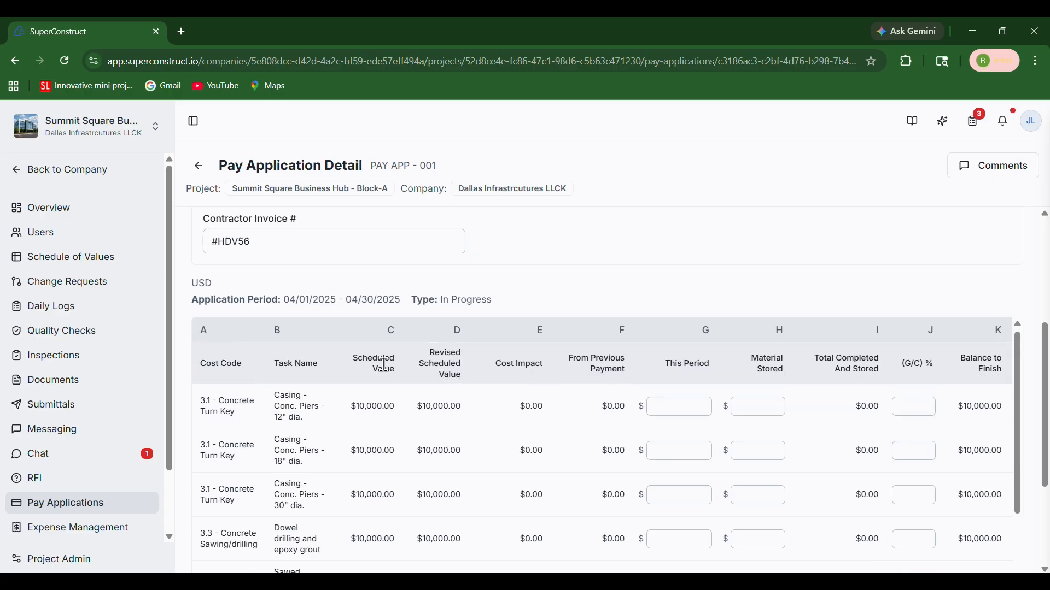
scroll(264, 433, "down", 3)
scroll(264, 433, "down", 1)
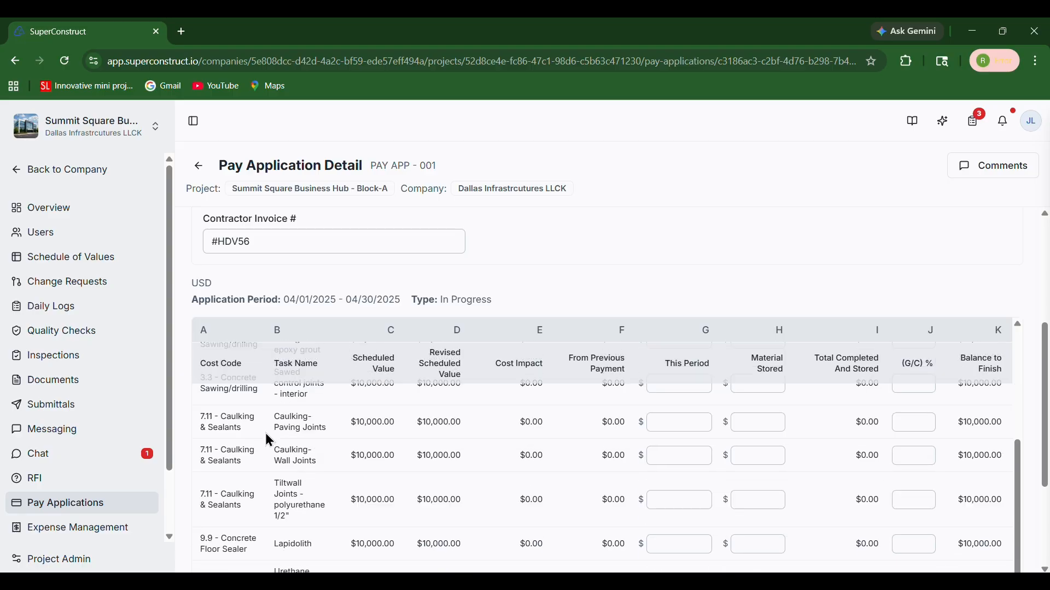
scroll(265, 433, "up", 3)
scroll(384, 436, "up", 1)
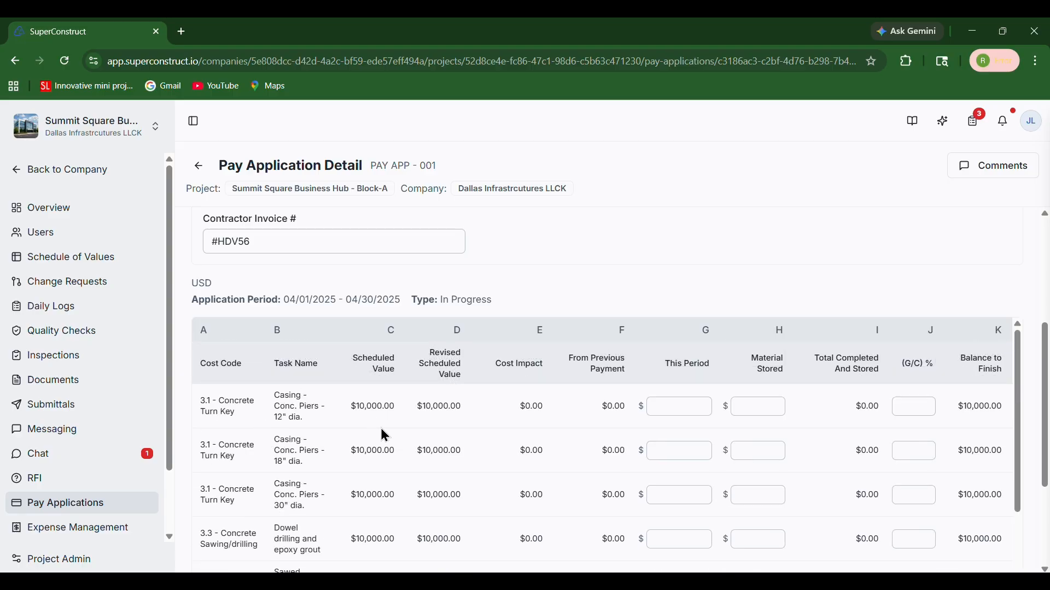
left_click_drag(499, 377, 547, 373)
left_click(513, 362)
- Enter 1,000 as the This Period amount for the 12", 18" and 30" dia. Casing - Conc. Piers tasks
scroll(591, 288, "down", 1)
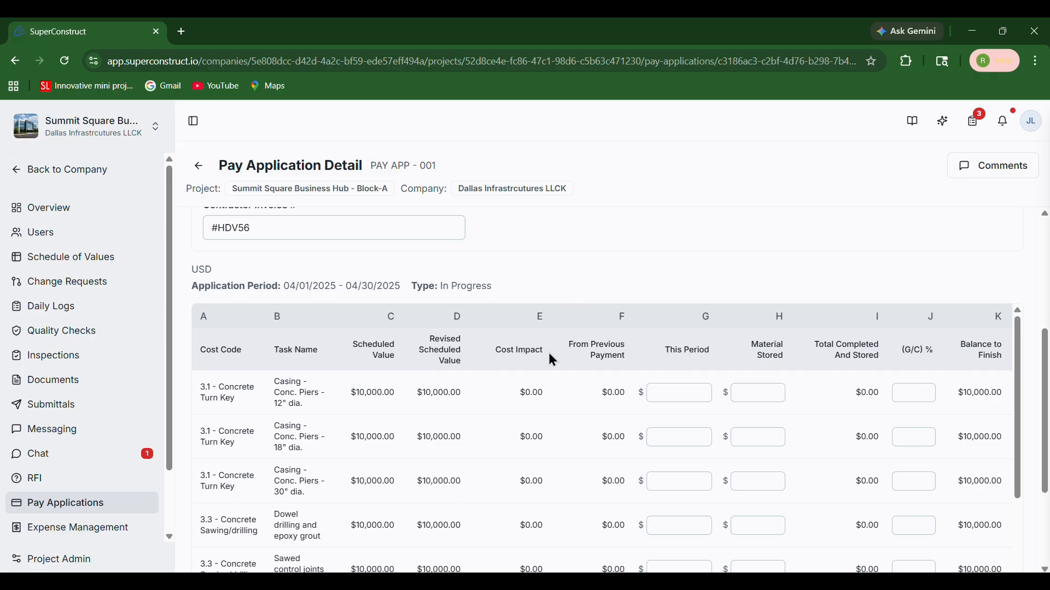
left_click(677, 392)
type("1000")
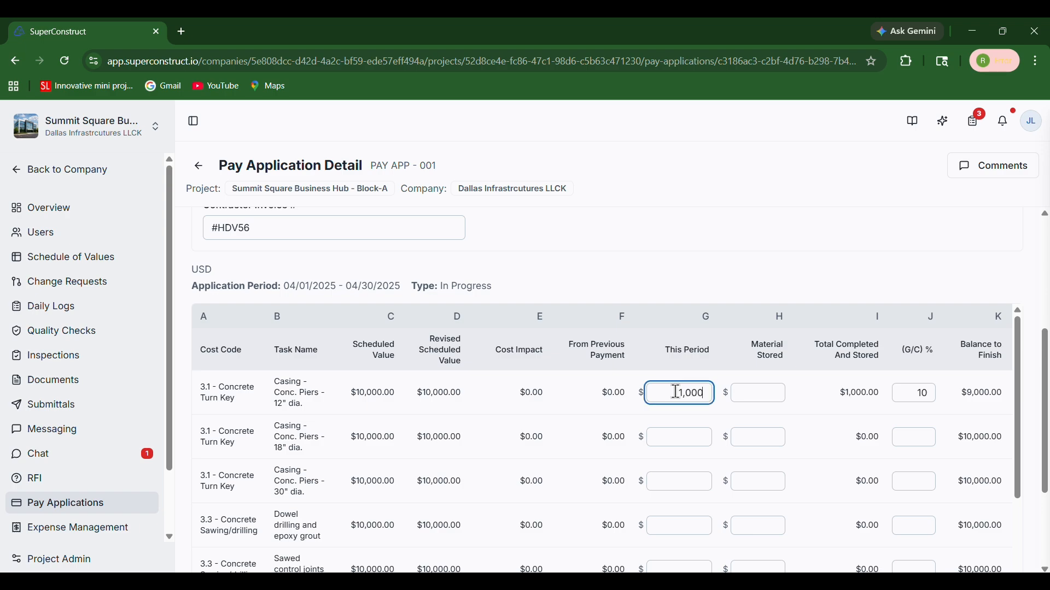
left_click(676, 437)
type("1000")
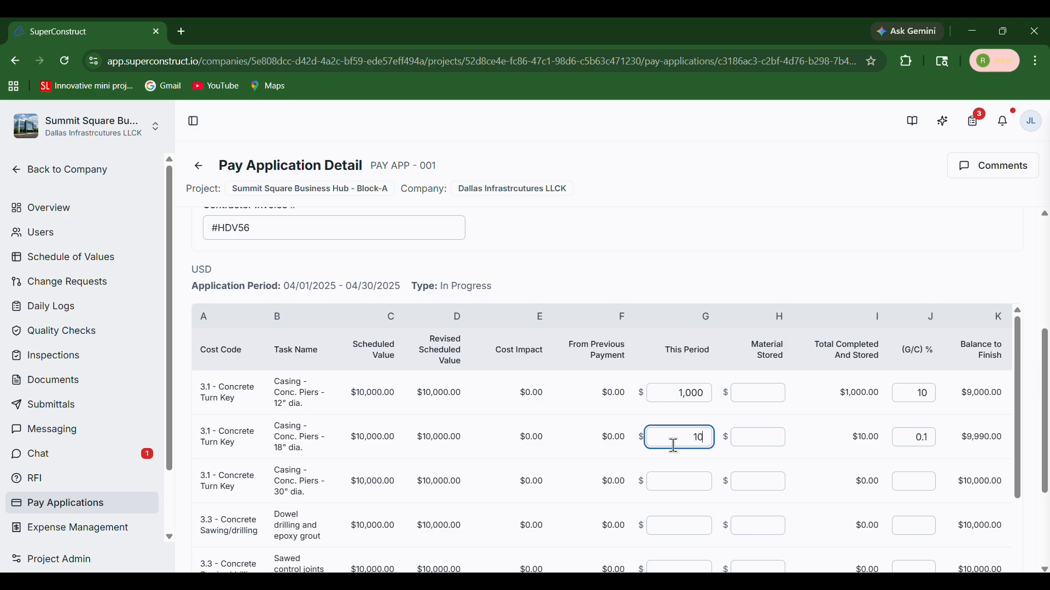
left_click(680, 481)
type("1000")
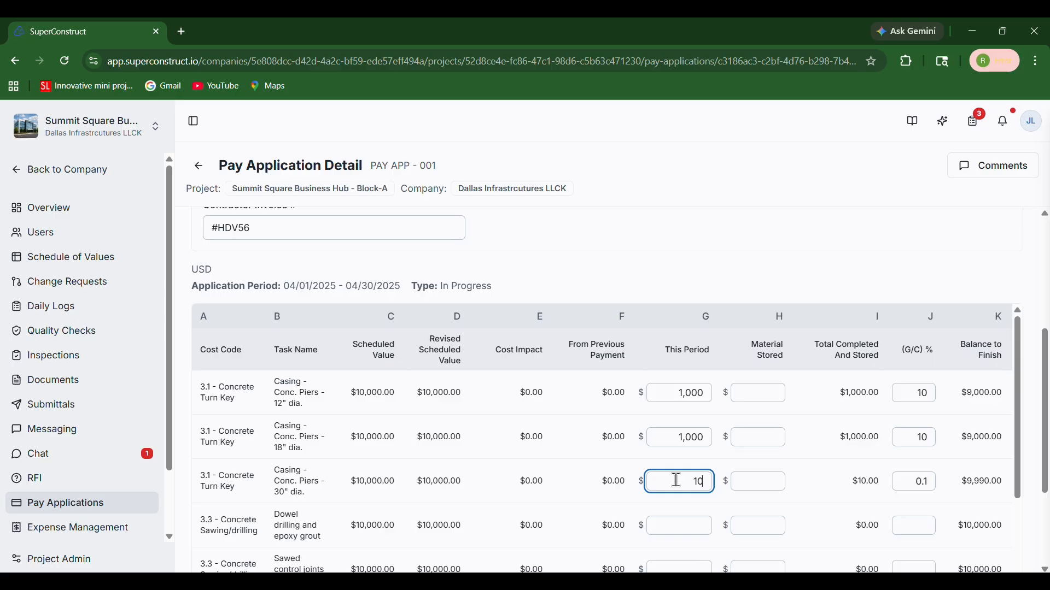
left_click(689, 531)
type("100,000")
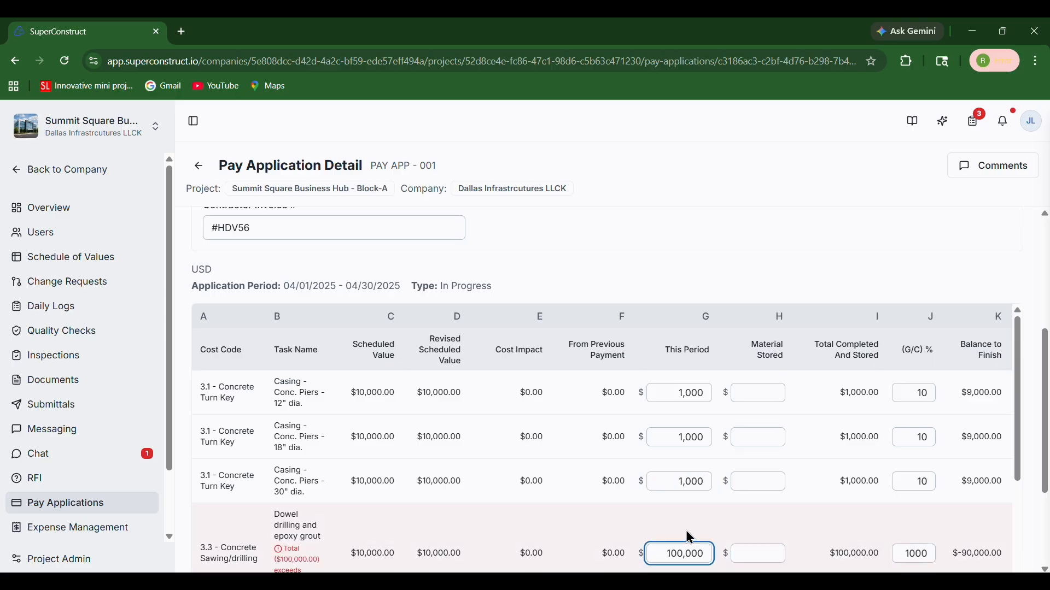
key("ctrl+a")
key("BackSpace")
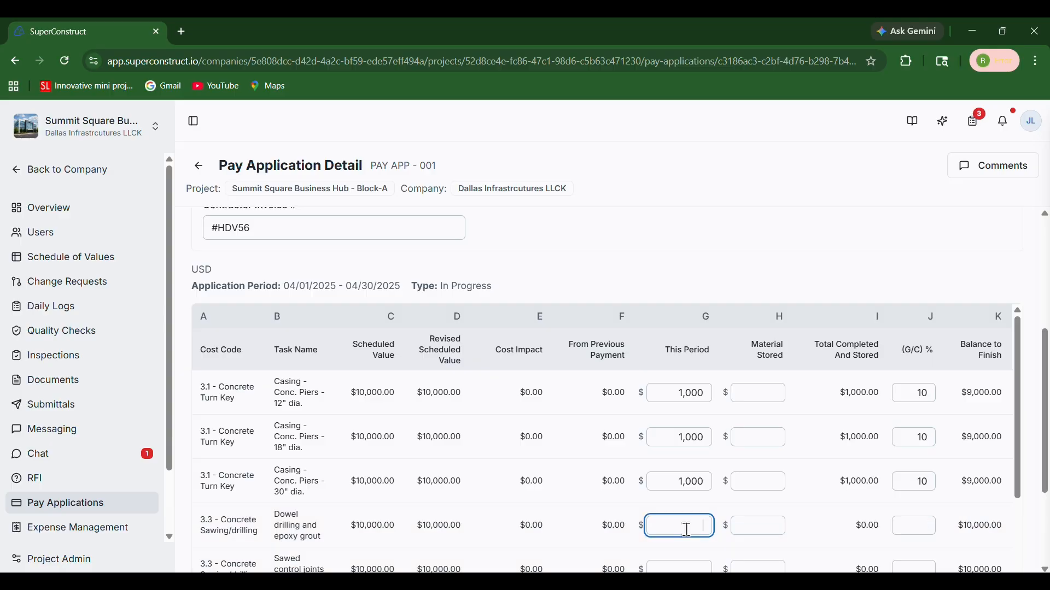
- Enter 100 as the Material Stored amount for the 12" dia. Casing - Conc. Piers task
left_click(760, 394)
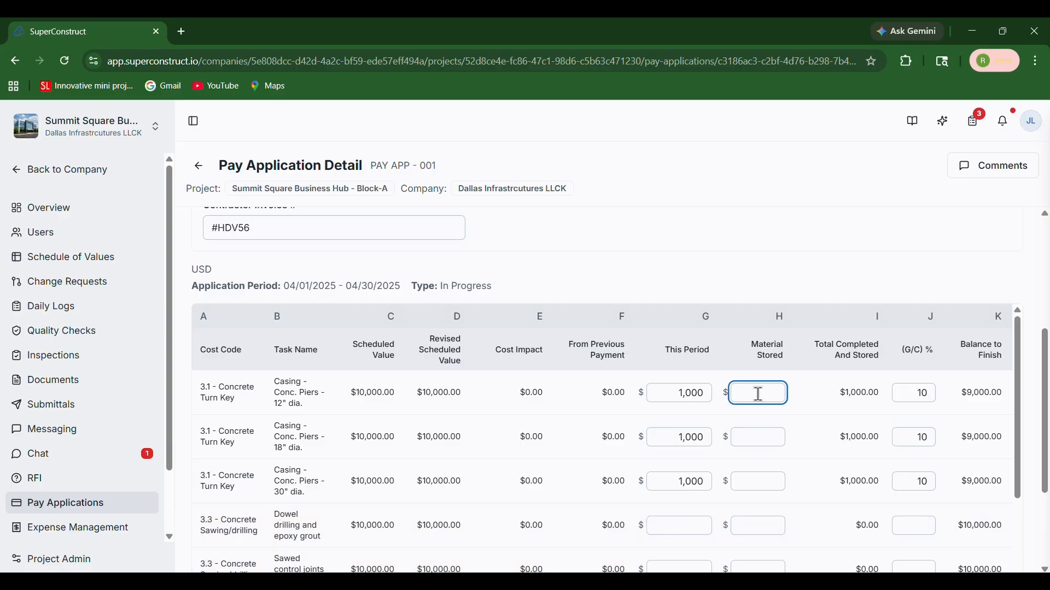
type("100")
left_click(832, 256)
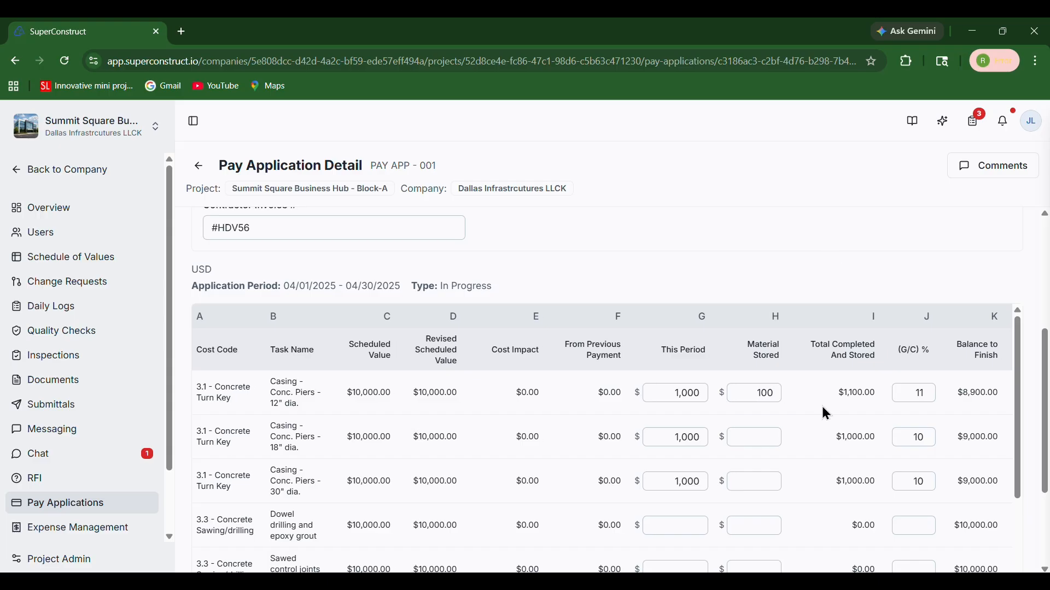
- Examine the Total Completed And Stored, percentage, balance and retainage columns for the filled line items
scroll(826, 413, "right", 1)
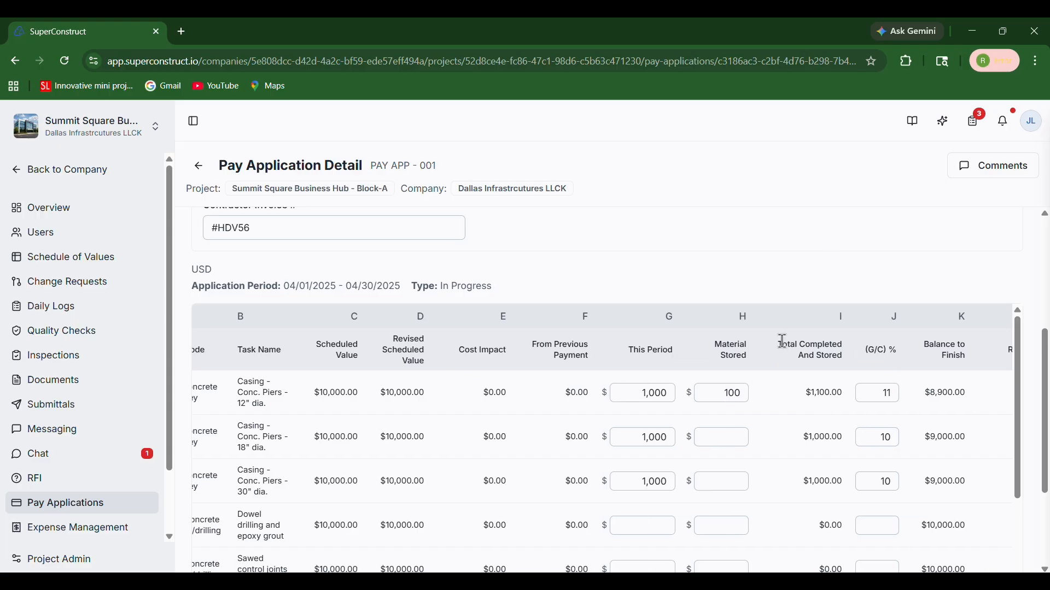
left_click_drag(783, 341, 838, 361)
left_click(837, 361)
left_click_drag(805, 392, 834, 391)
left_click(834, 391)
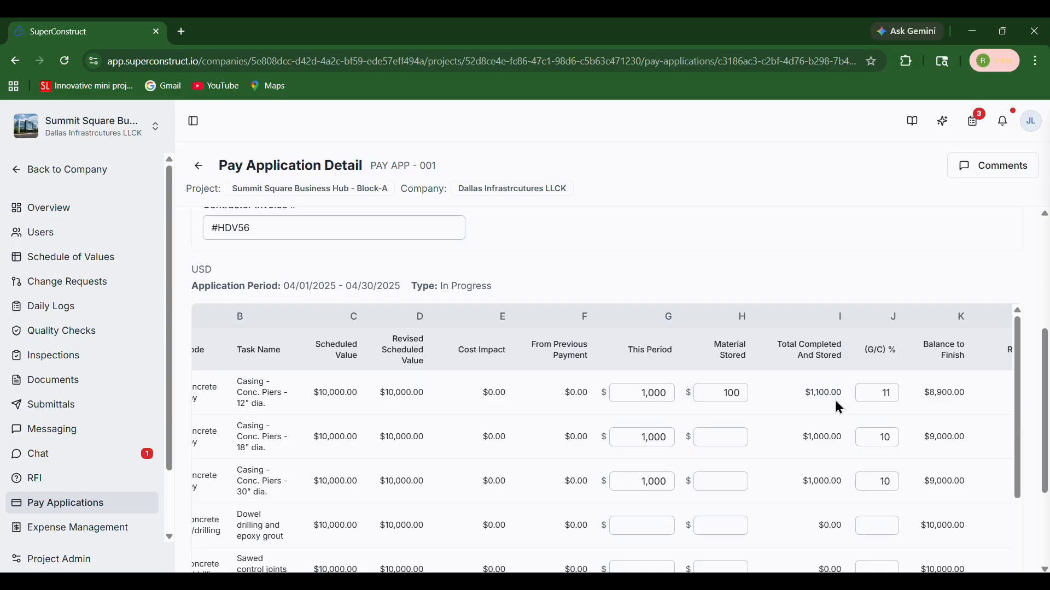
scroll(783, 433, "right", 2)
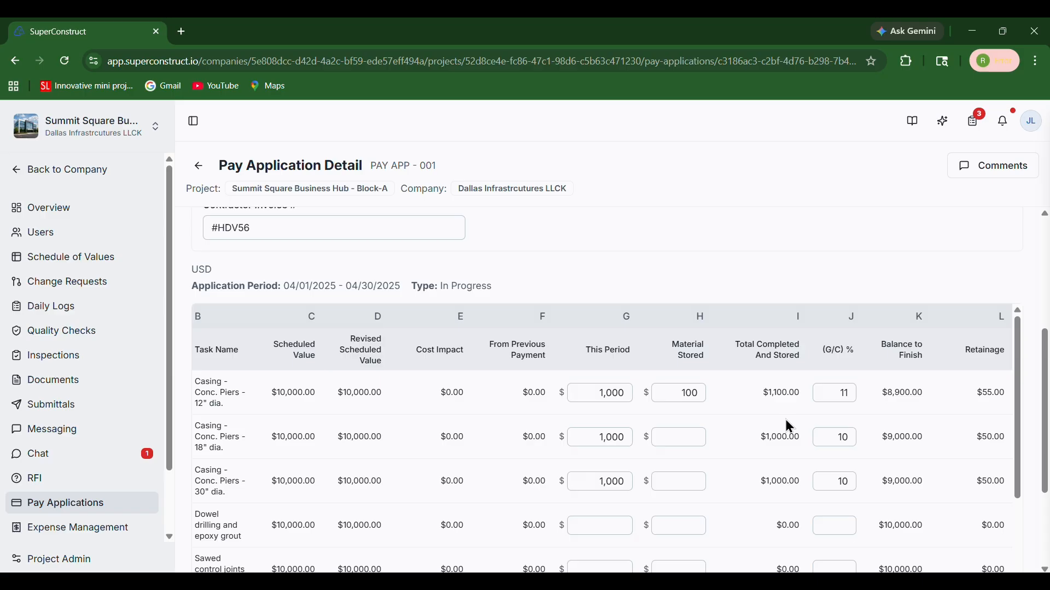
scroll(829, 395, "down", 2)
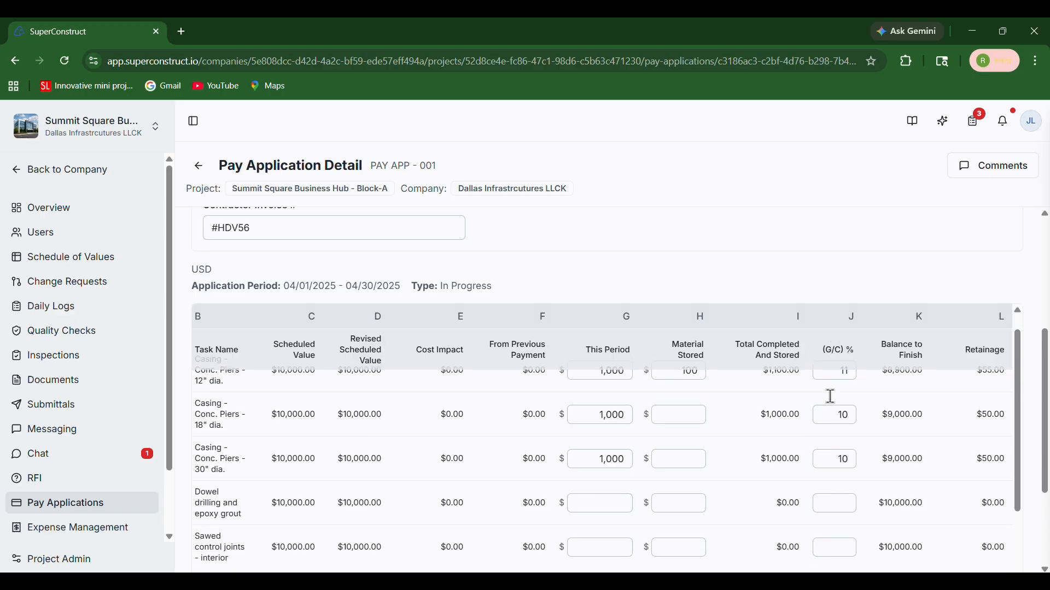
scroll(831, 396, "up", 2)
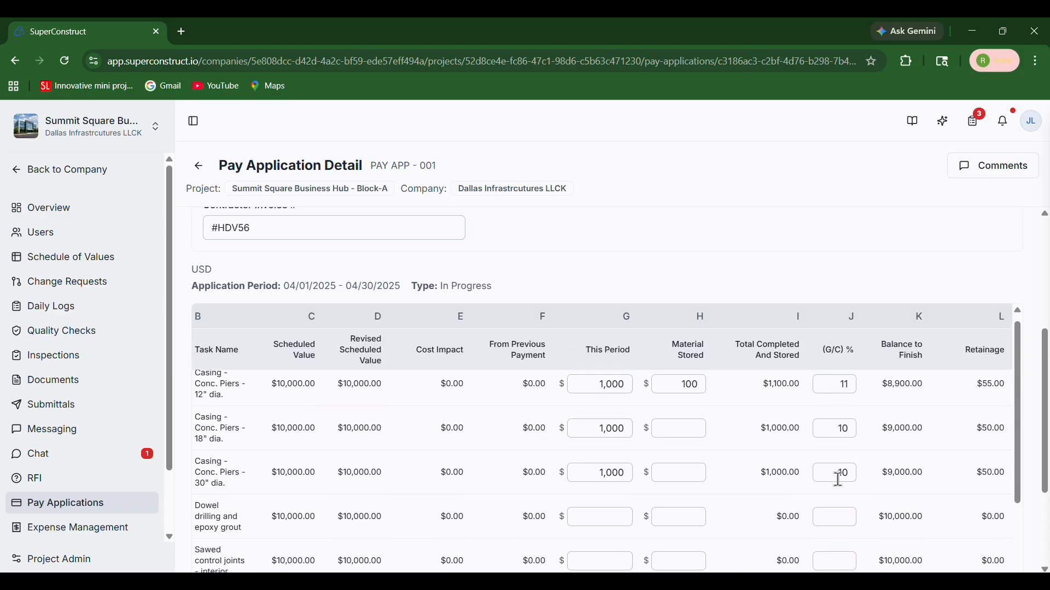
- Set Dowel drilling and epoxy grout to 50 (G/C) % and enter 1,000 This Period for Sawed control joints - interior
left_click(838, 516)
type("50")
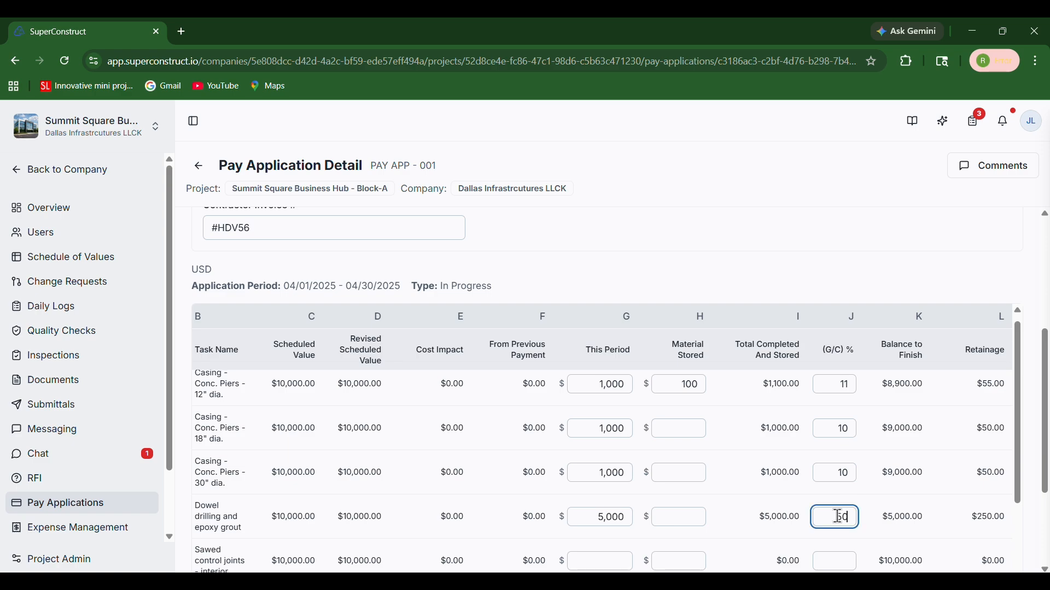
scroll(835, 505, "down", 1)
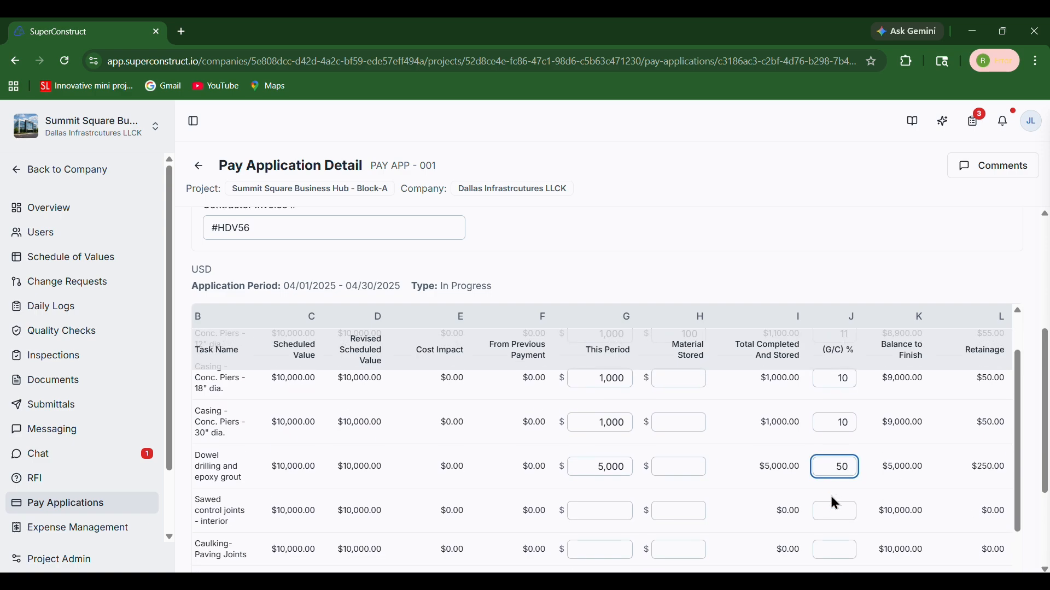
left_click(626, 514)
type("1")
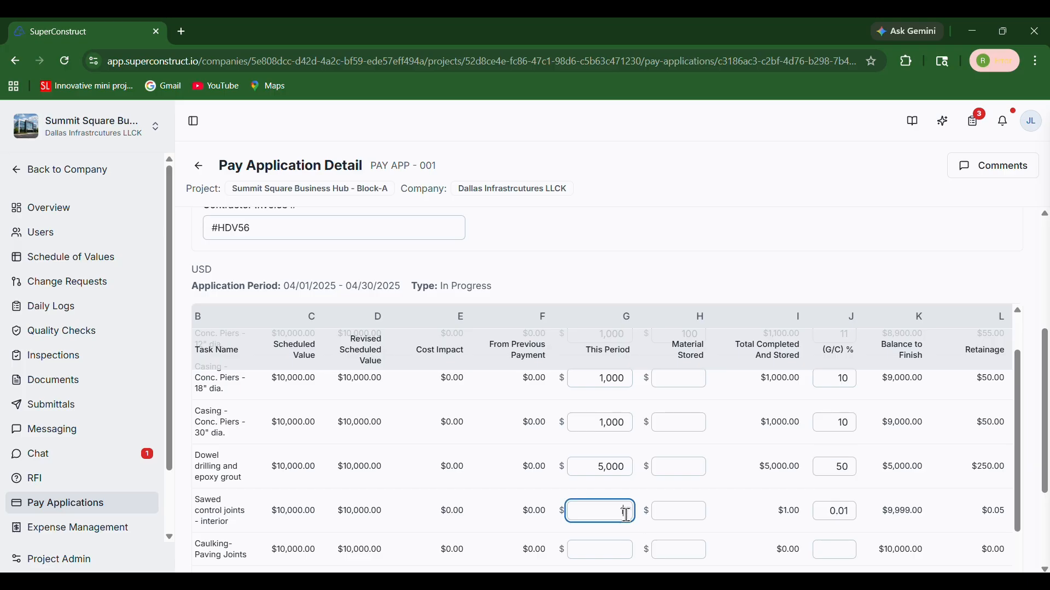
type(",000")
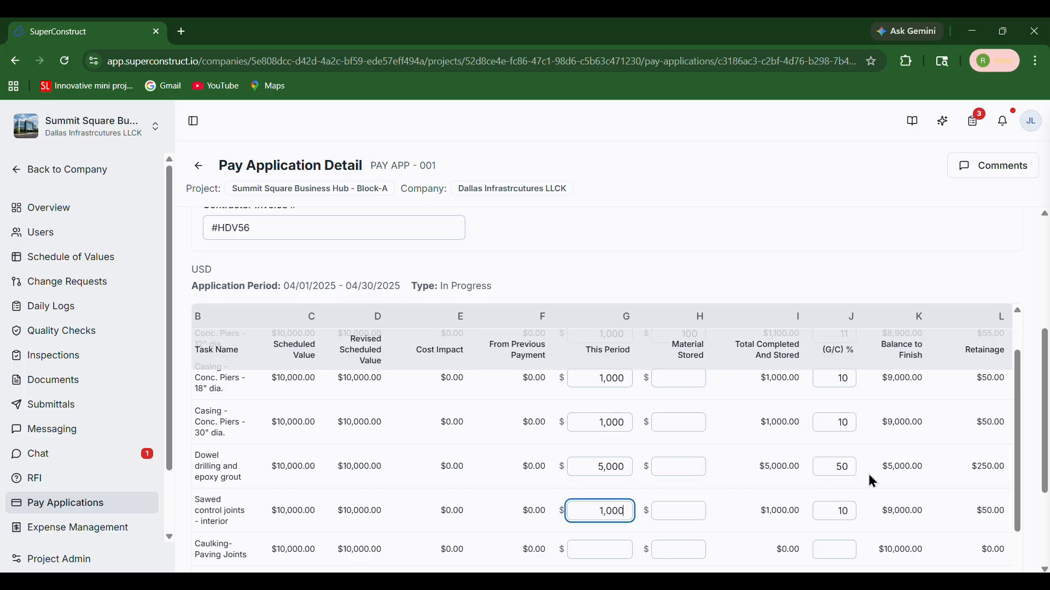
- Review the retainage amounts per line item and check the invoice's period, number and entries
scroll(919, 464, "up", 1)
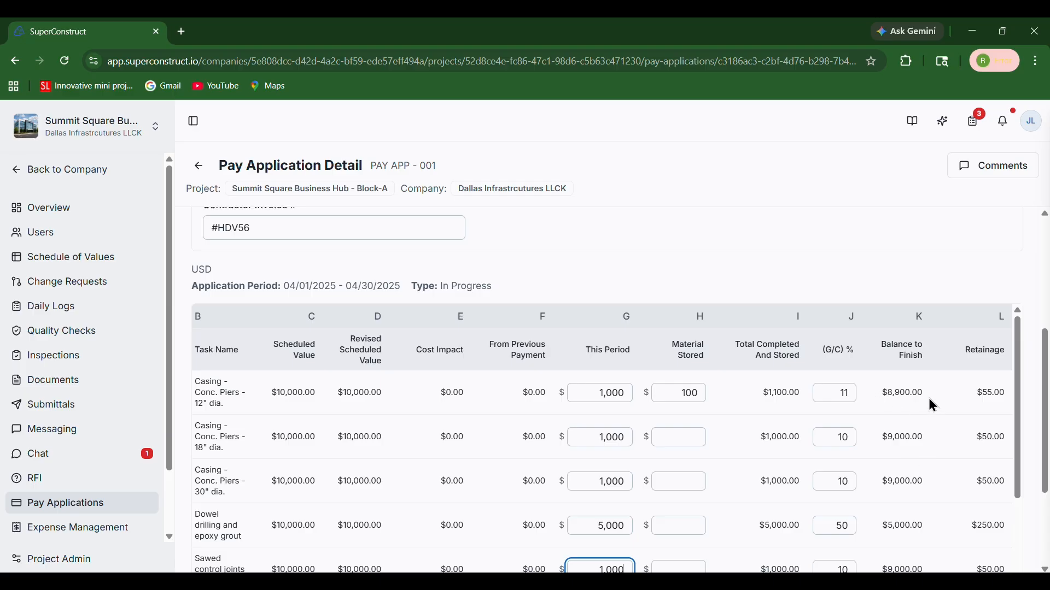
left_click_drag(975, 393, 1011, 401)
left_click(990, 393)
scroll(991, 404, "down", 4)
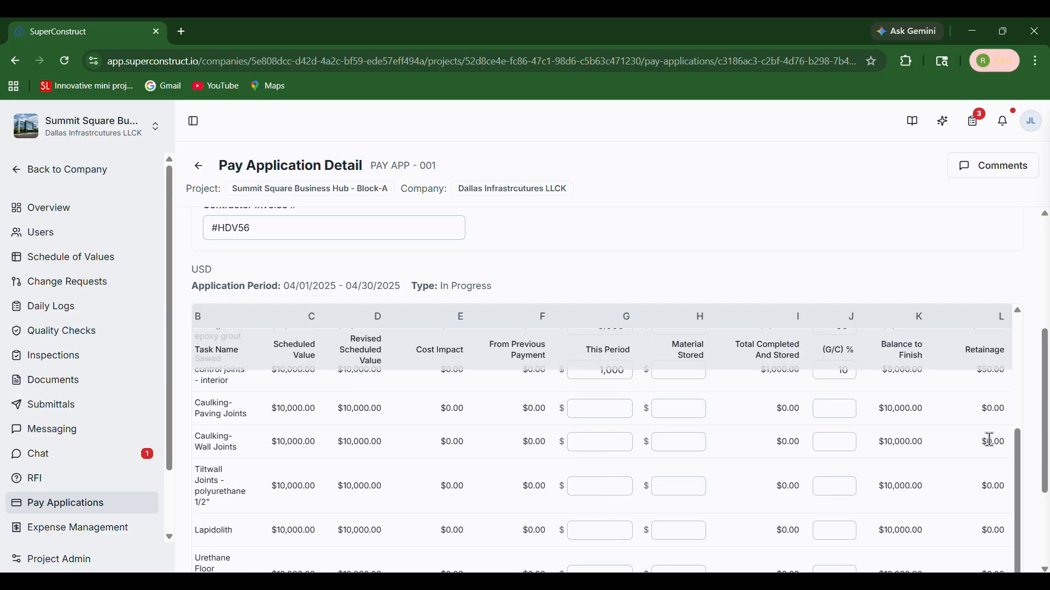
scroll(991, 440, "up", 4)
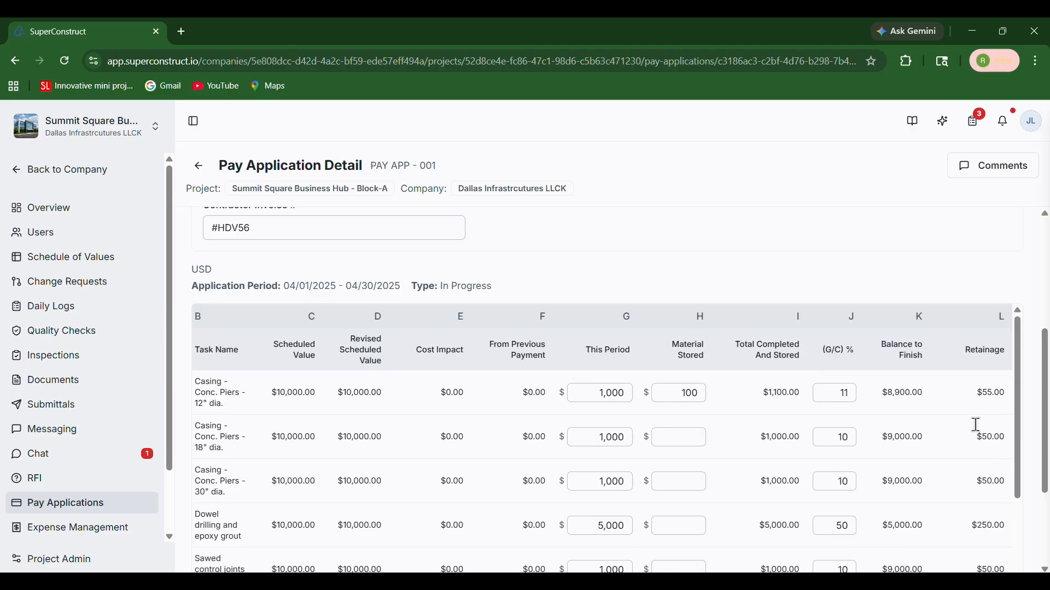
scroll(871, 293, "up", 2)
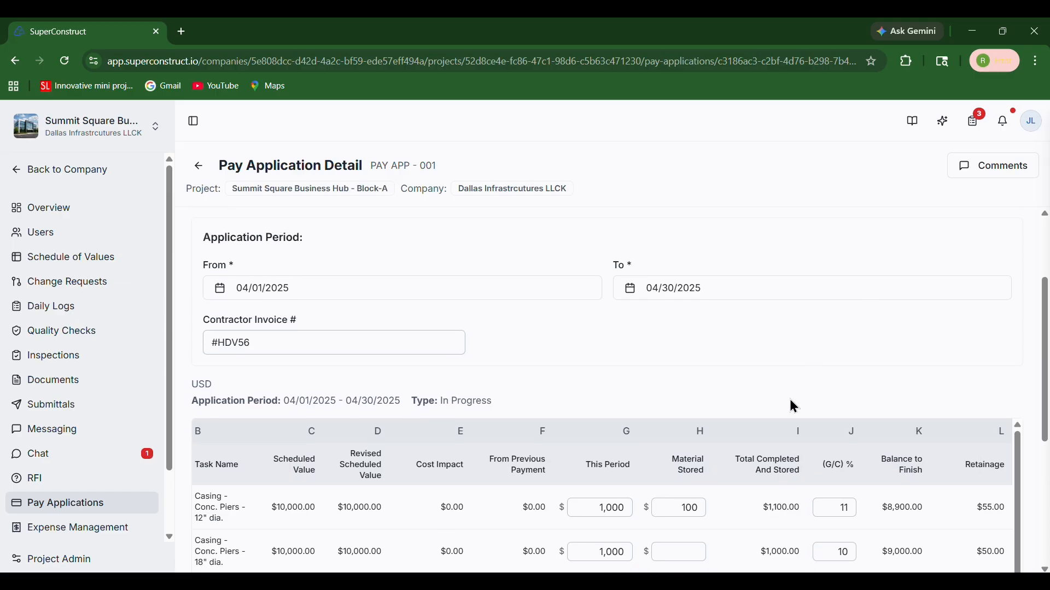
scroll(794, 408, "up", 2)
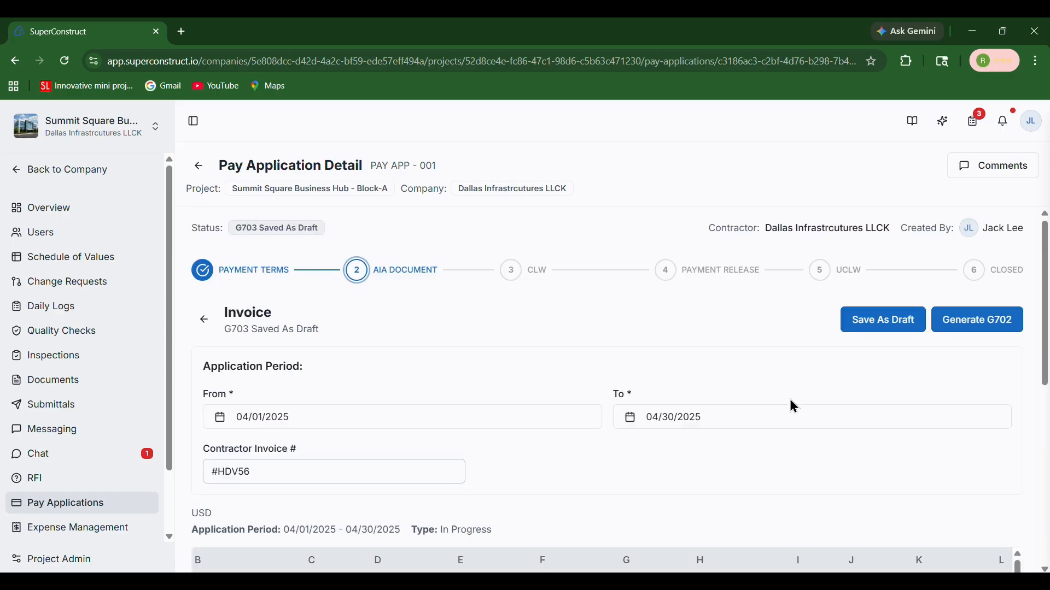
scroll(789, 400, "down", 3)
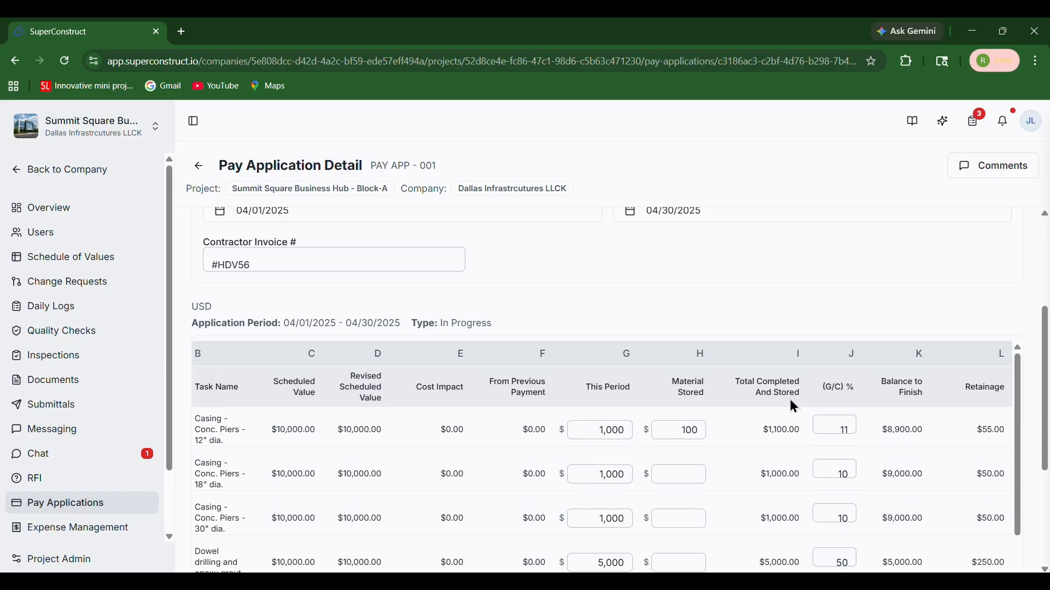
scroll(790, 401, "up", 3)
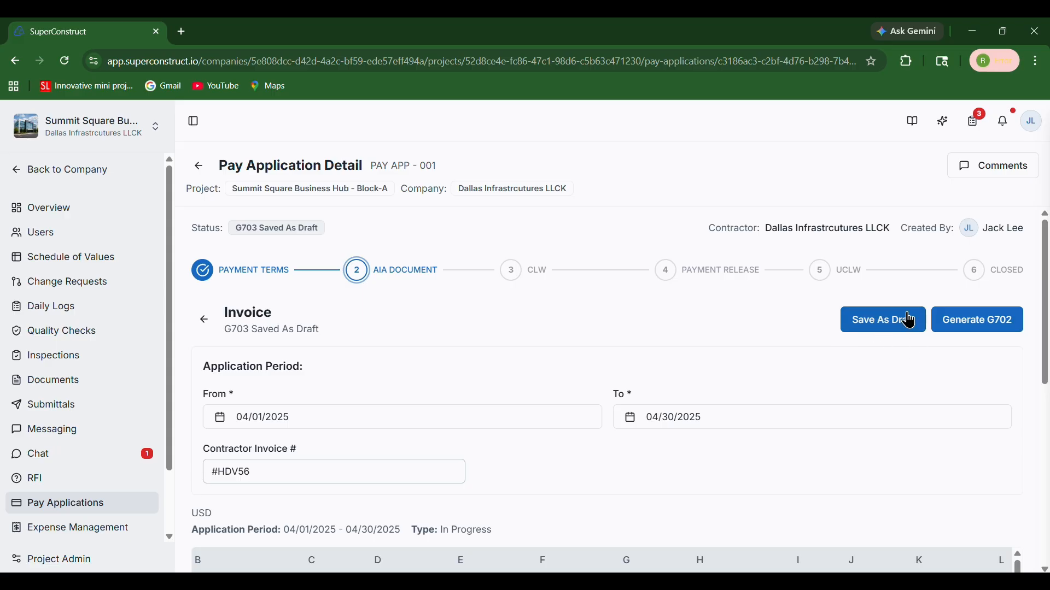
- Generate the G702 from the G703 invoice and review its project details, contract sum lines and change order summary
left_click(976, 320)
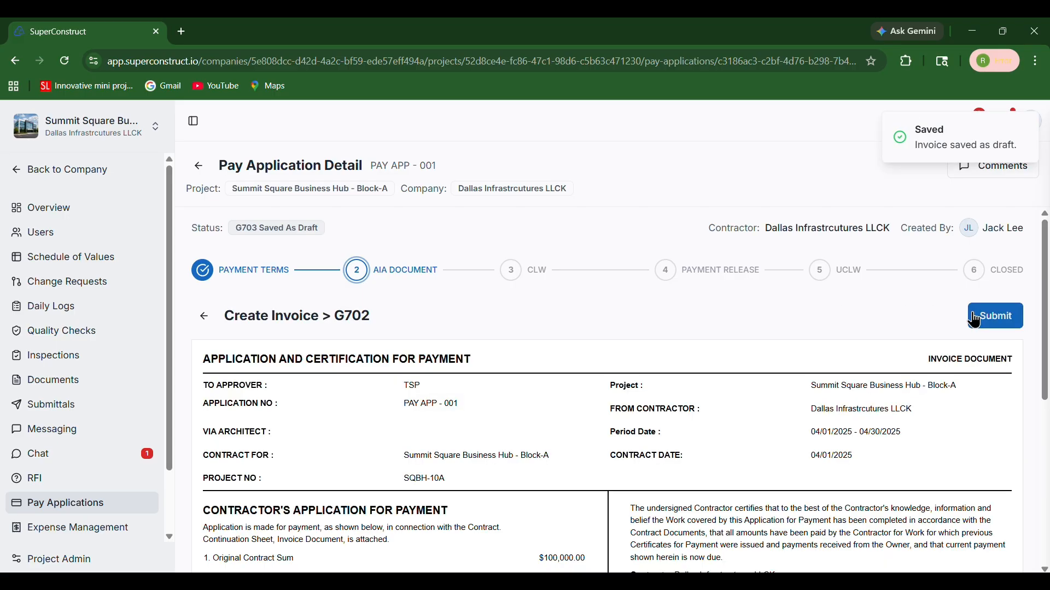
scroll(557, 377, "down", 2)
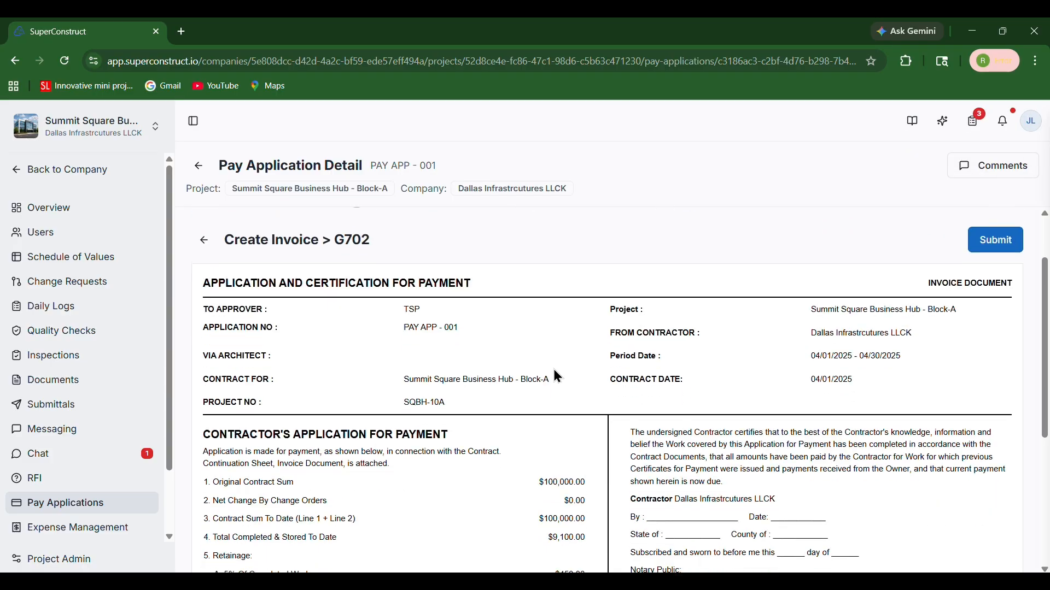
scroll(557, 377, "down", 1)
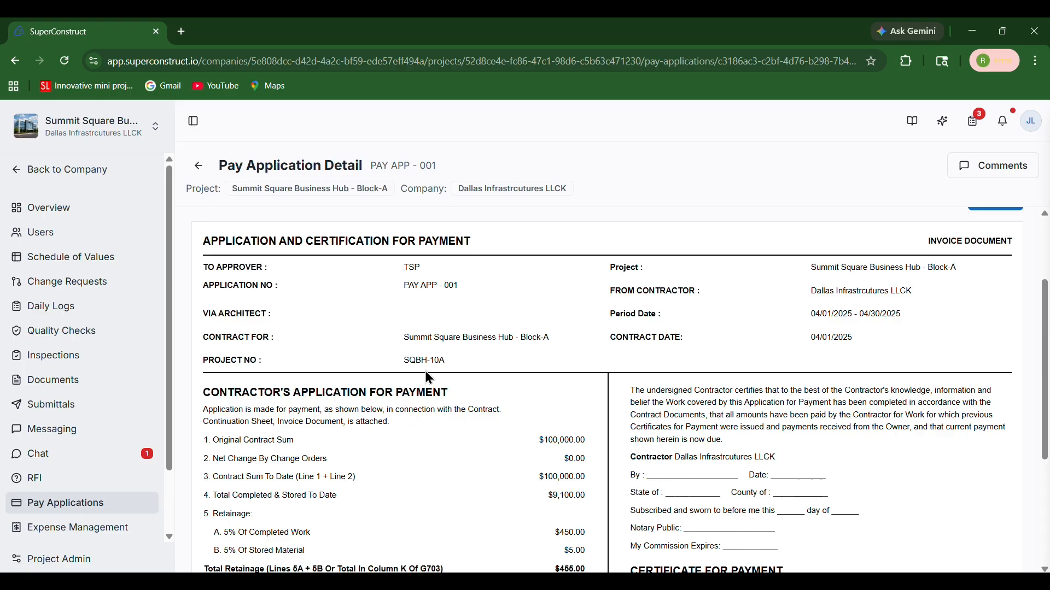
scroll(427, 375, "down", 3)
scroll(429, 378, "down", 1)
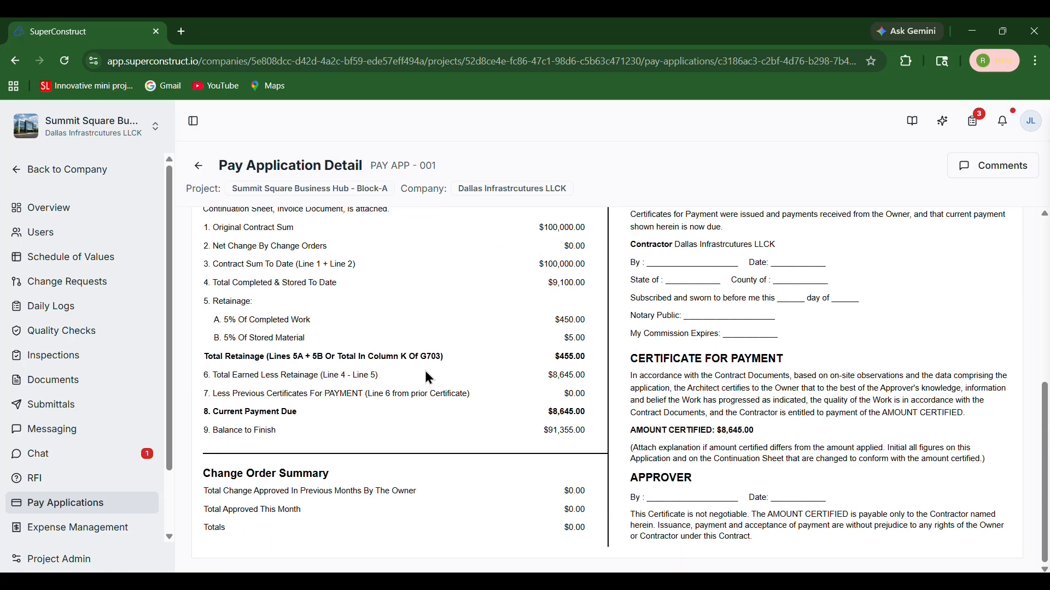
scroll(429, 377, "up", 4)
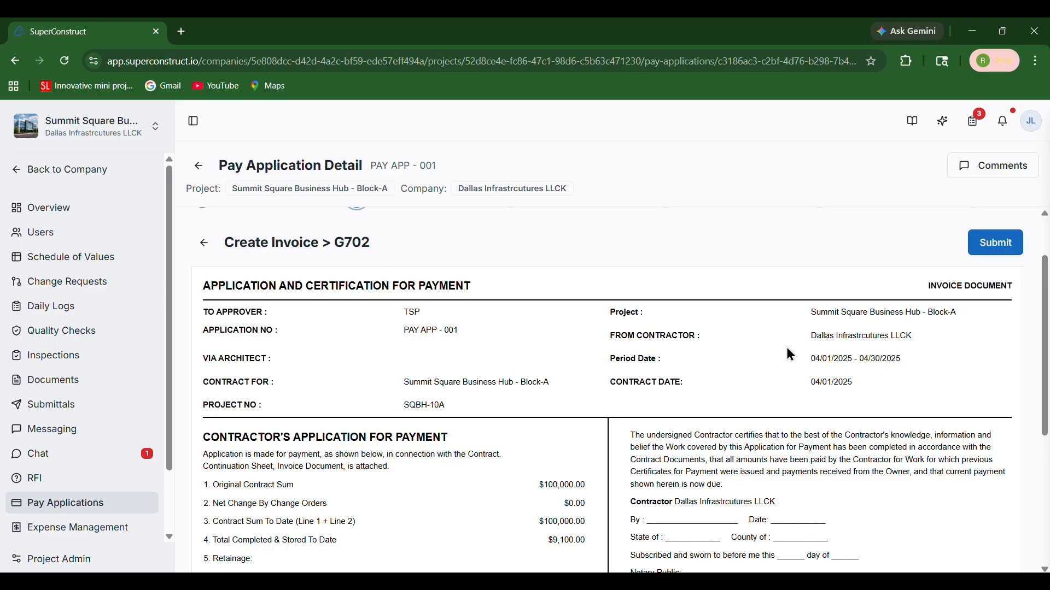
scroll(432, 403, "down", 2)
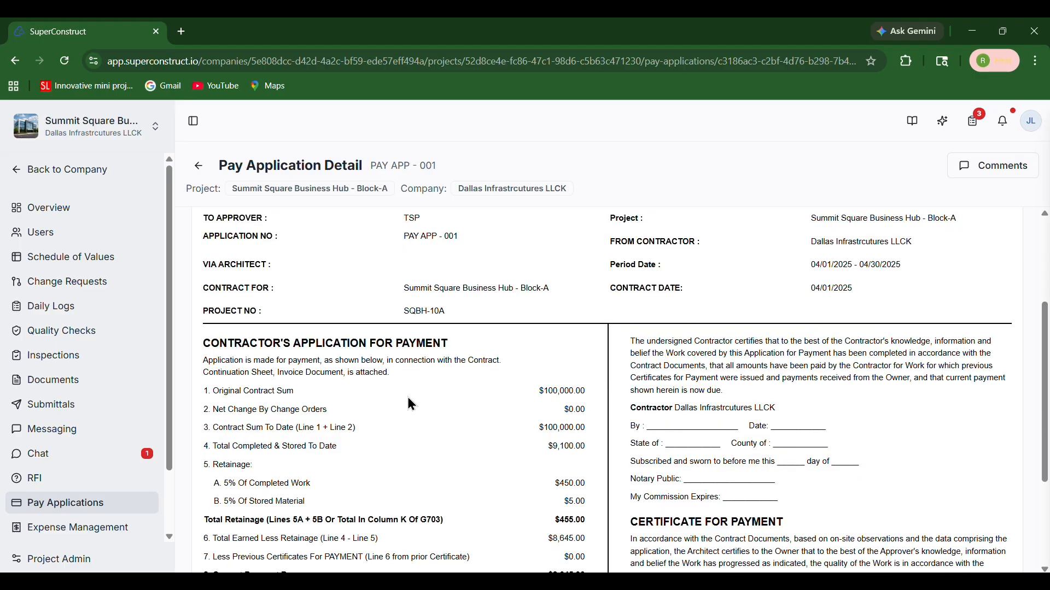
- Check the G702's retainage lines, certified amount and approver section, and submit the invoice for approval
left_click_drag(208, 464, 265, 475)
left_click(244, 475)
scroll(267, 472, "down", 2)
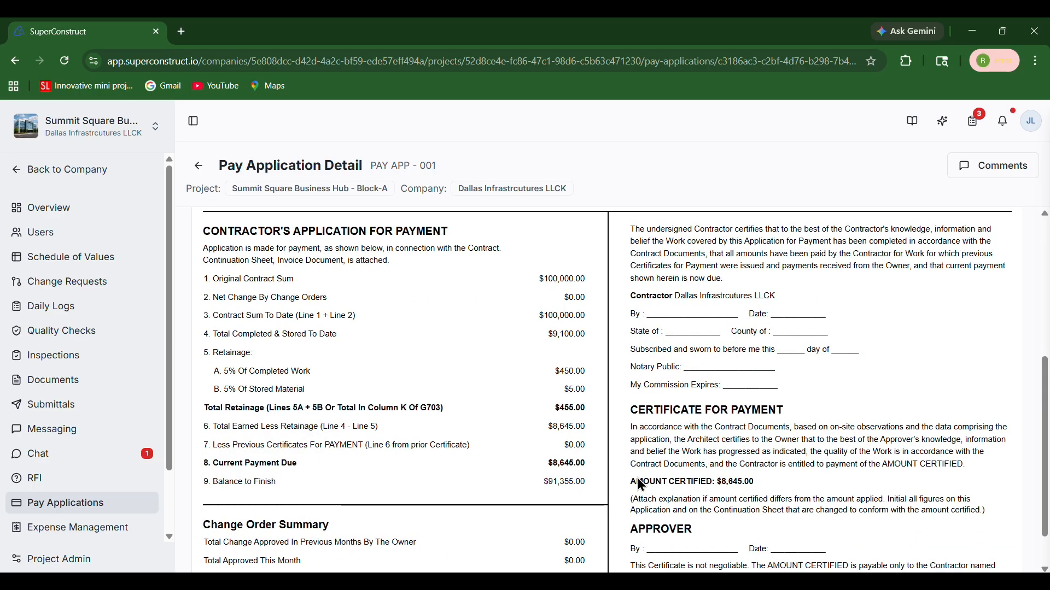
triple_click(667, 483)
left_click(693, 481)
scroll(693, 481, "down", 1)
left_click_drag(630, 360, 786, 539)
left_click(743, 499)
scroll(744, 499, "up", 6)
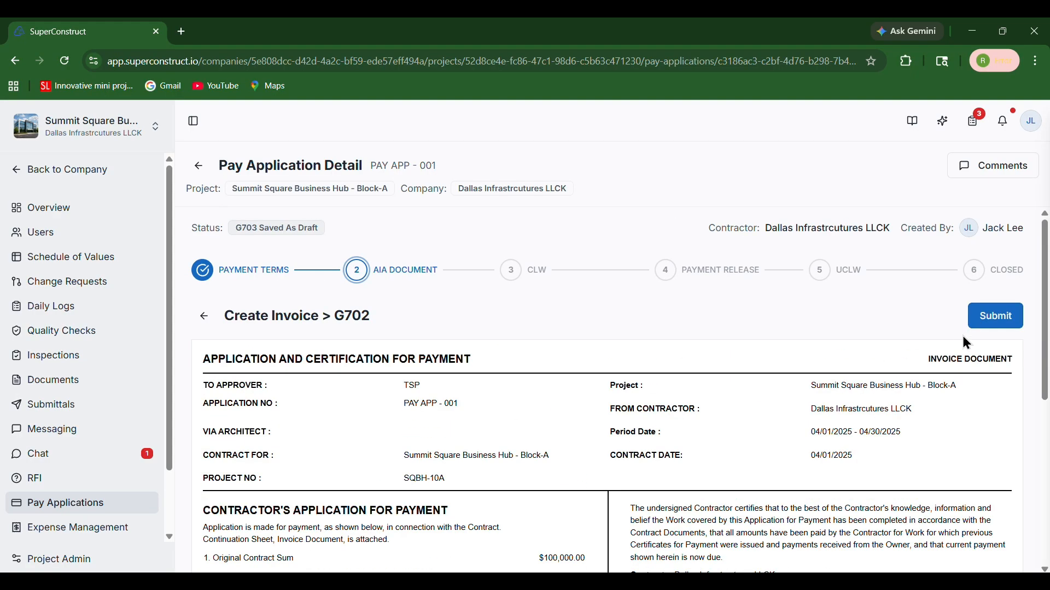
left_click(996, 321)
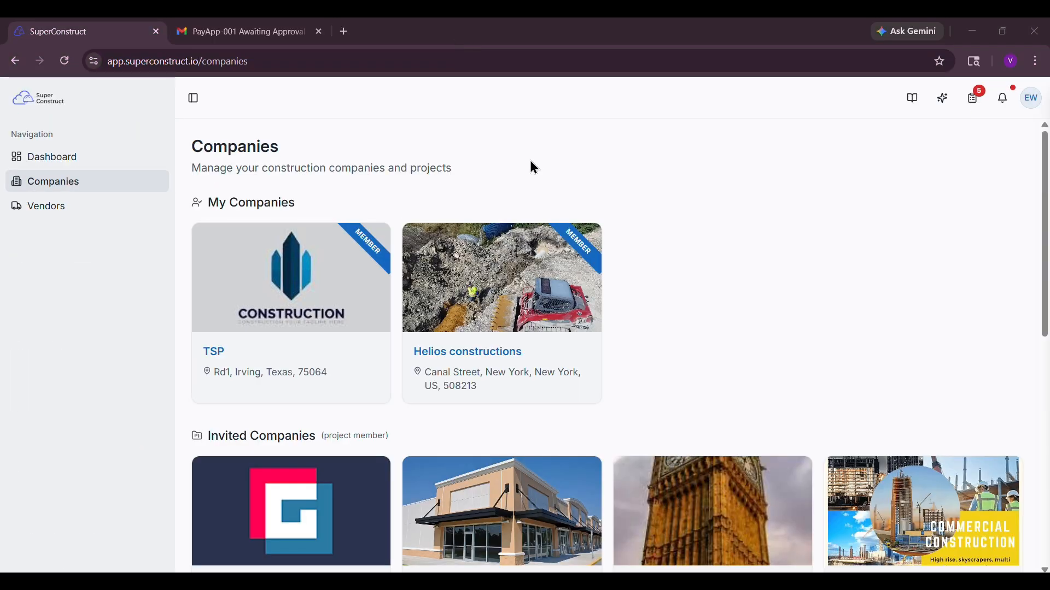
- In the approver's account, open the pending G703 approval task for Pay App-001 of Summit Square Business Hub - Block-A
left_click(278, 39)
left_click(124, 37)
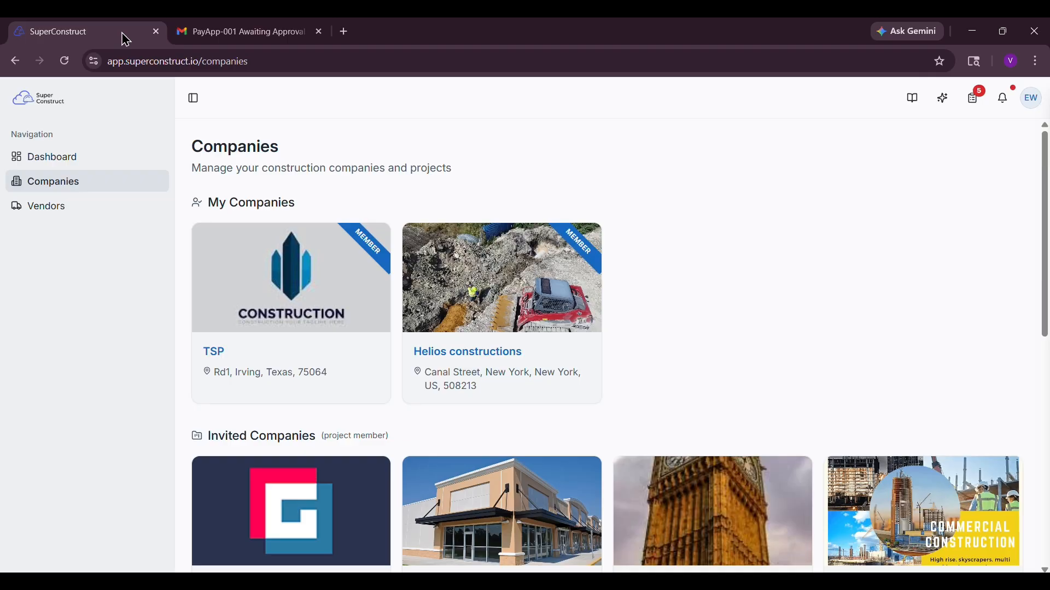
left_click(969, 111)
left_click(1002, 100)
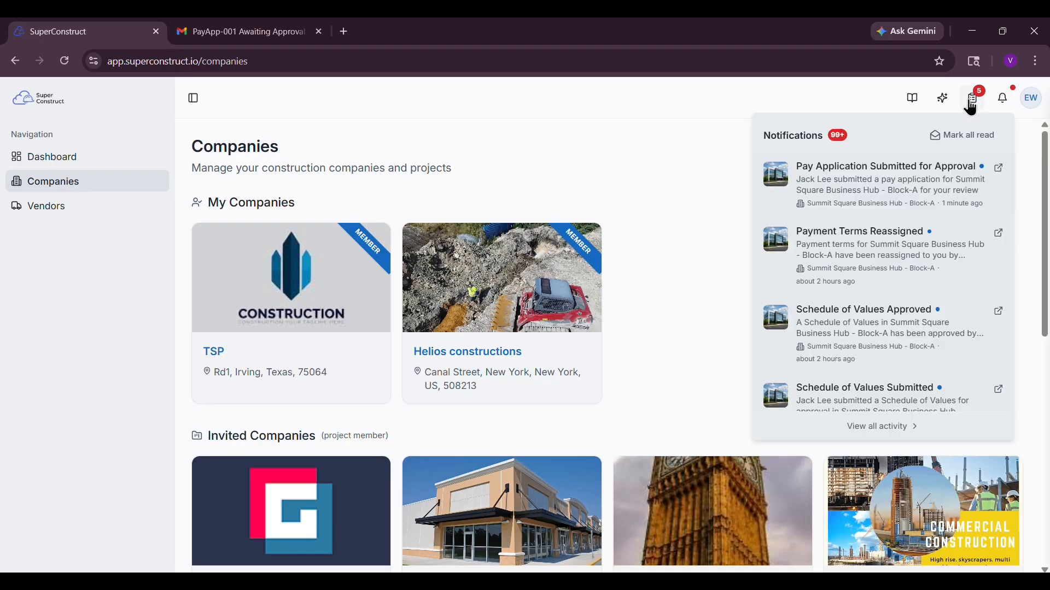
left_click(977, 104)
left_click(862, 183)
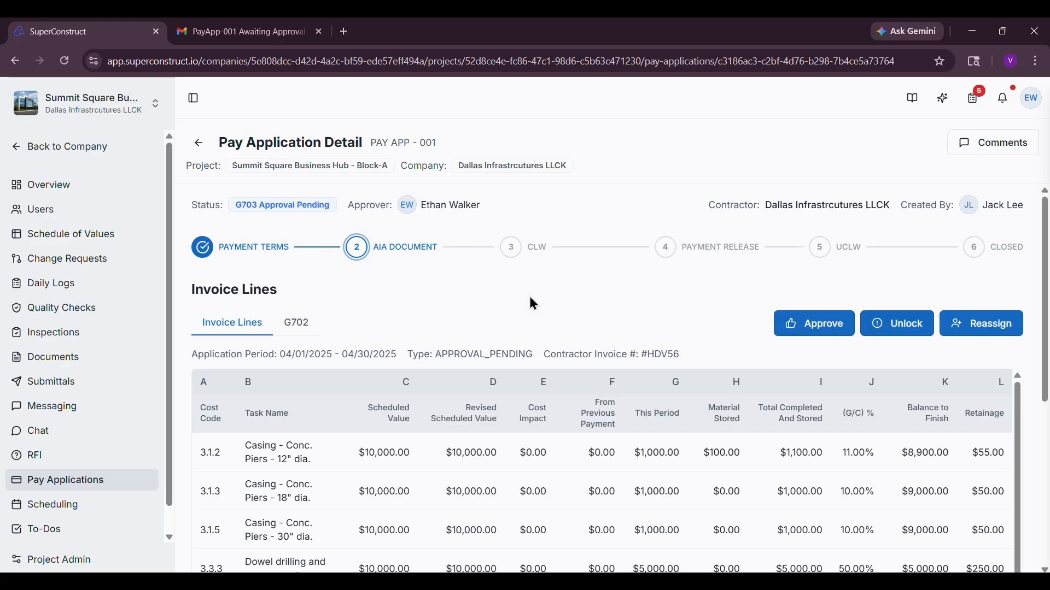
- Review the submitted invoice lines with their totals and the G702 document of PAY APP - 001
scroll(532, 299, "down", 2)
scroll(529, 296, "down", 3)
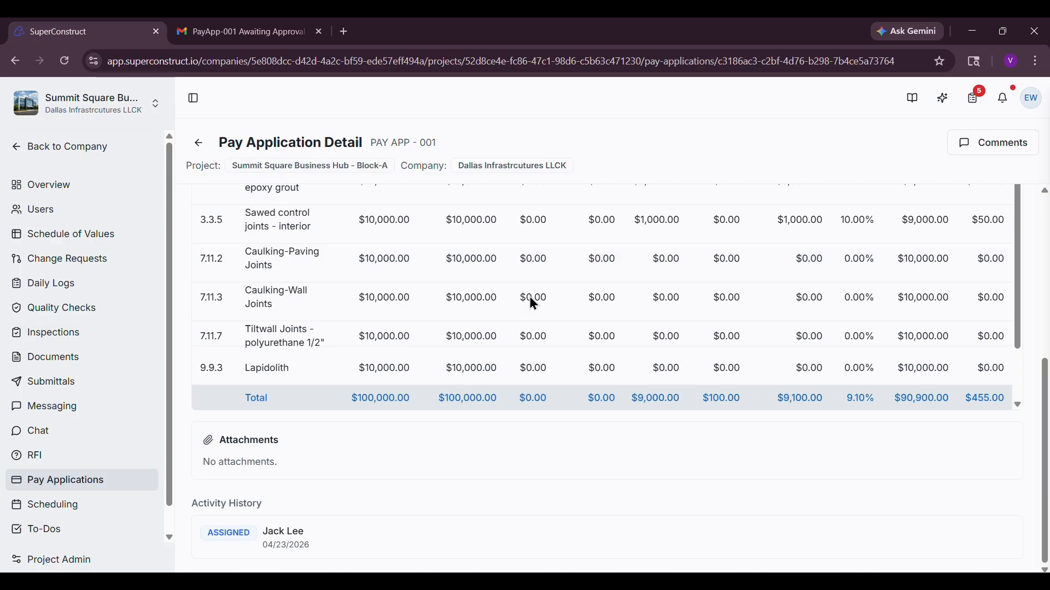
scroll(529, 297, "up", 6)
left_click(297, 334)
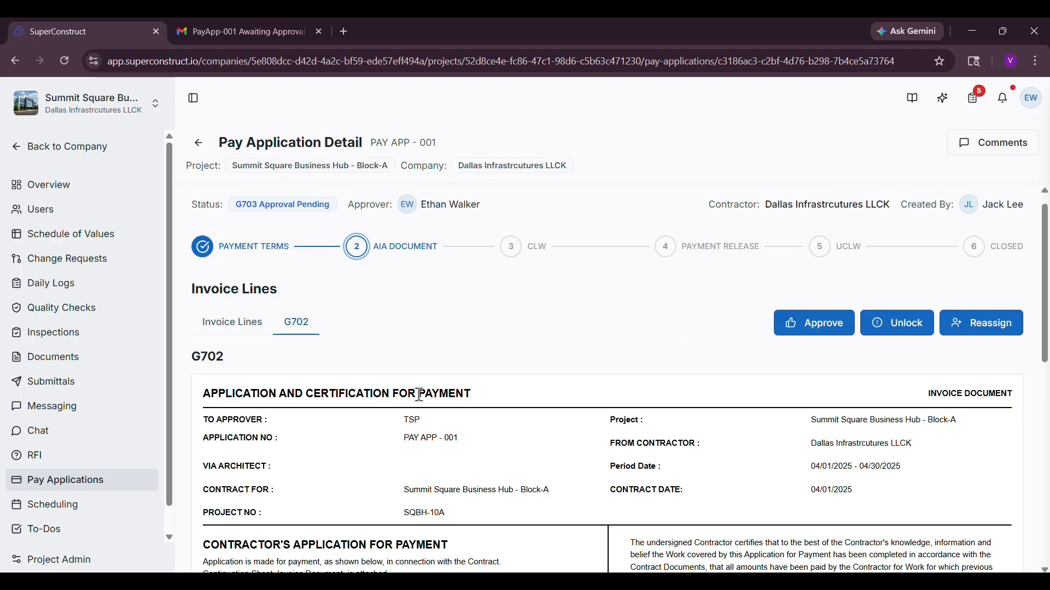
scroll(417, 394, "down", 3)
scroll(417, 394, "up", 4)
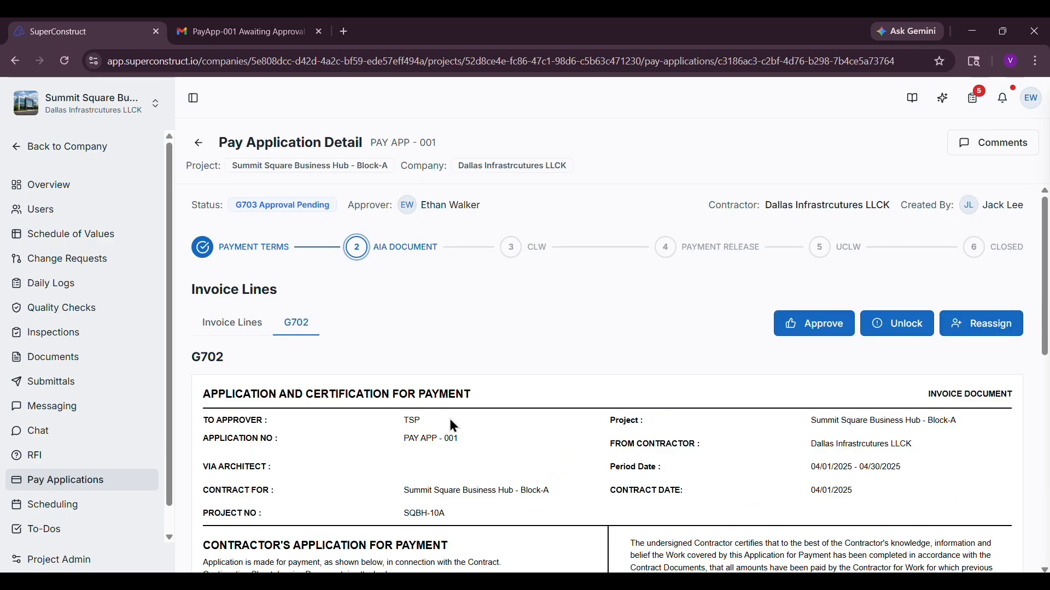
scroll(454, 426, "down", 5)
scroll(453, 426, "up", 5)
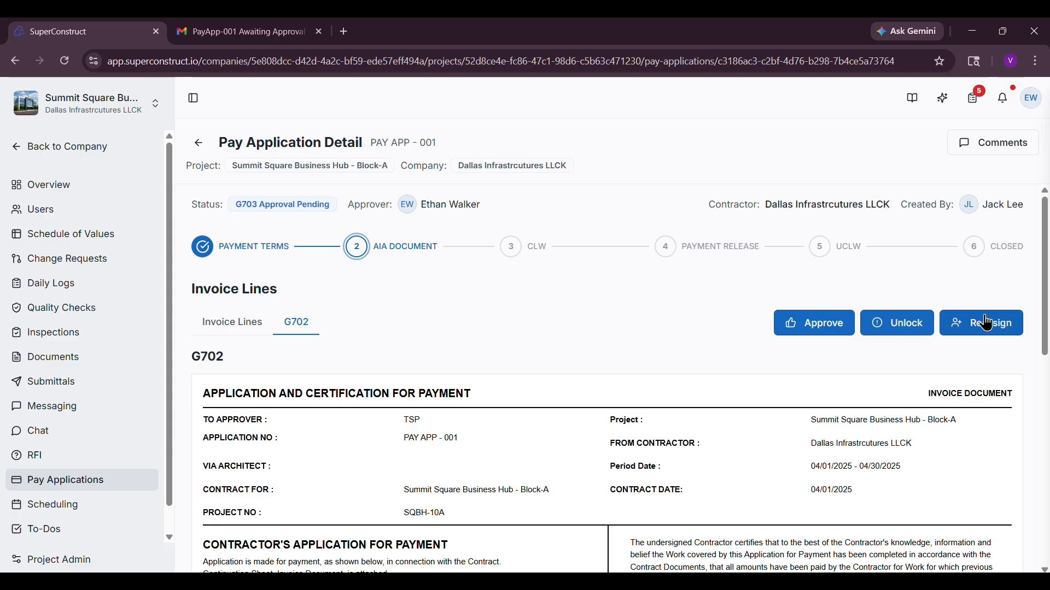
- Unlock the invoice to return it for editing, giving "Increse amount" as the reason
left_click(895, 334)
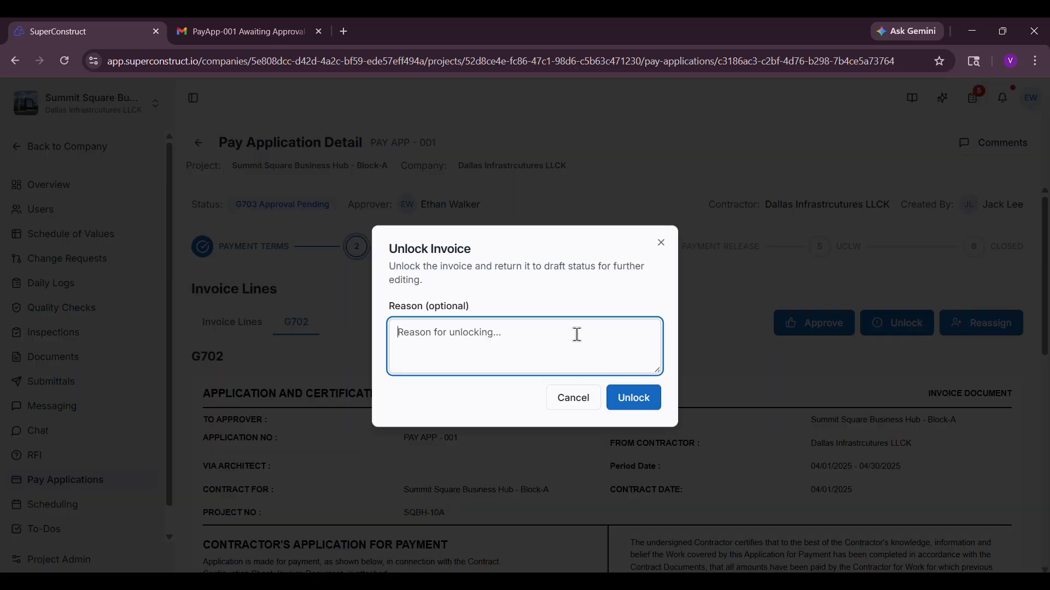
type("Increse amount")
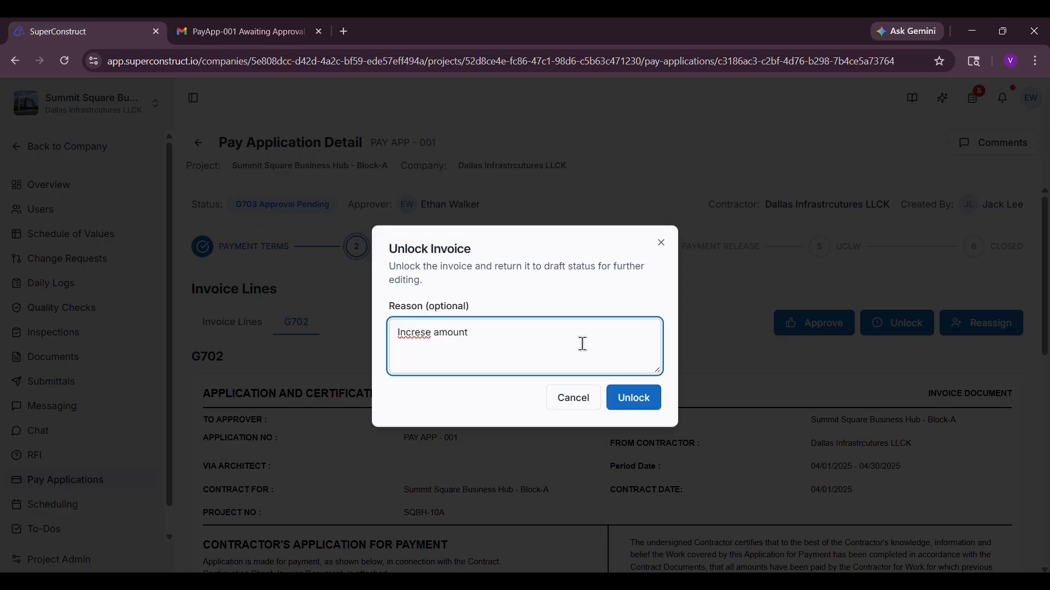
left_click(628, 409)
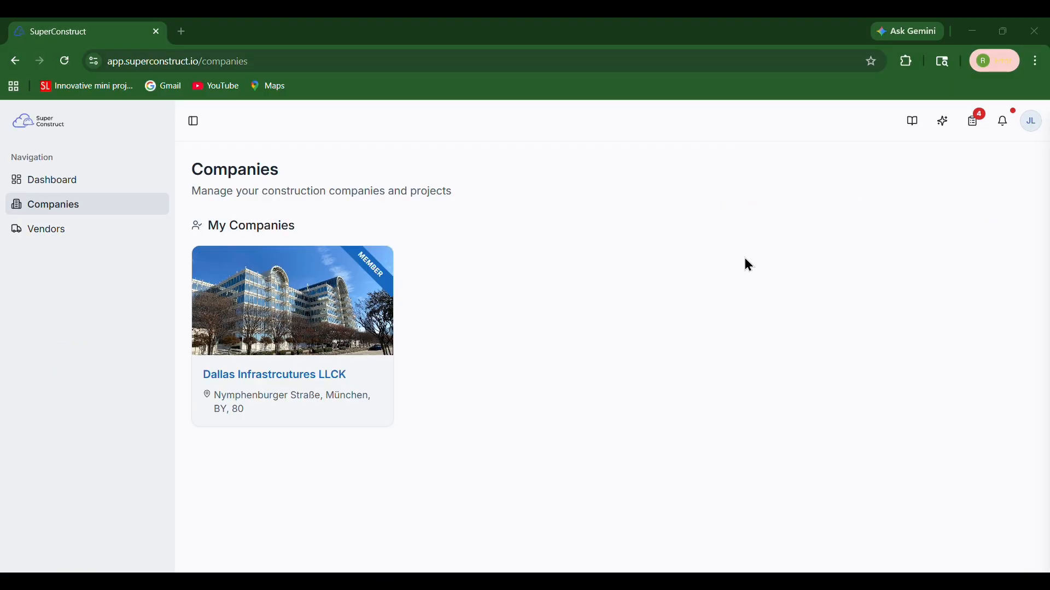
- In the contractor's account, open the task for the G703 returned for revisions on Pay App-001
left_click(976, 129)
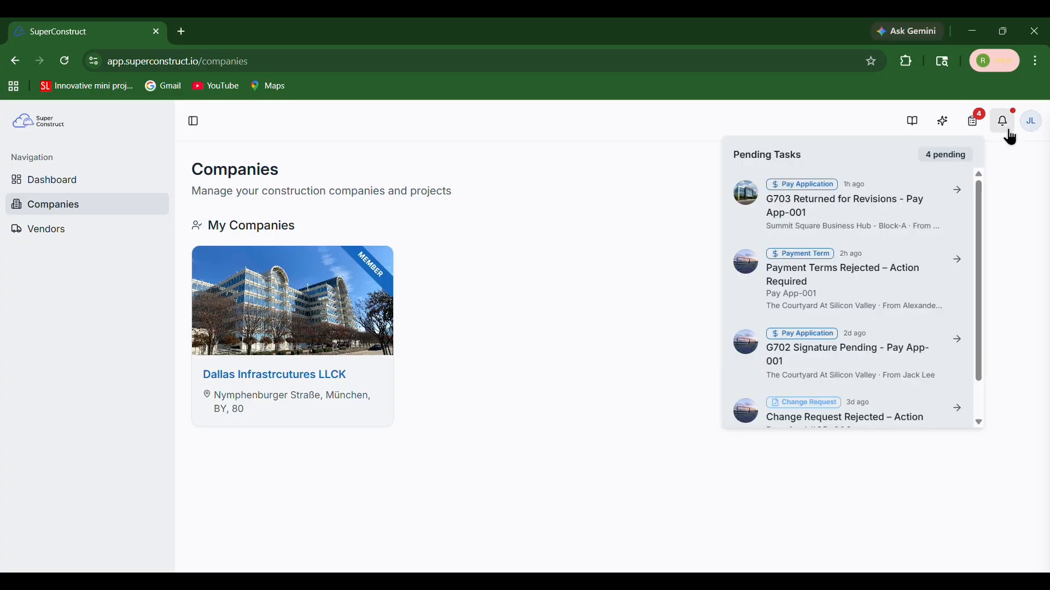
left_click(1009, 134)
left_click(976, 129)
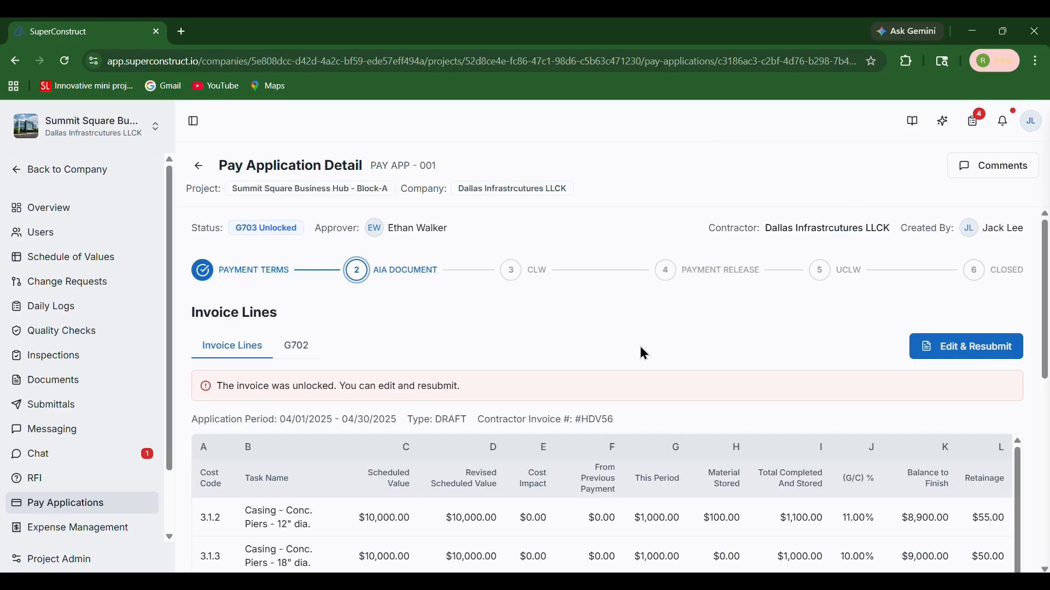
- Edit the unlocked invoice and set the This Period amount of Casing - Conc. Piers - 18" dia. to 10,000
left_click(939, 350)
scroll(824, 363, "down", 2)
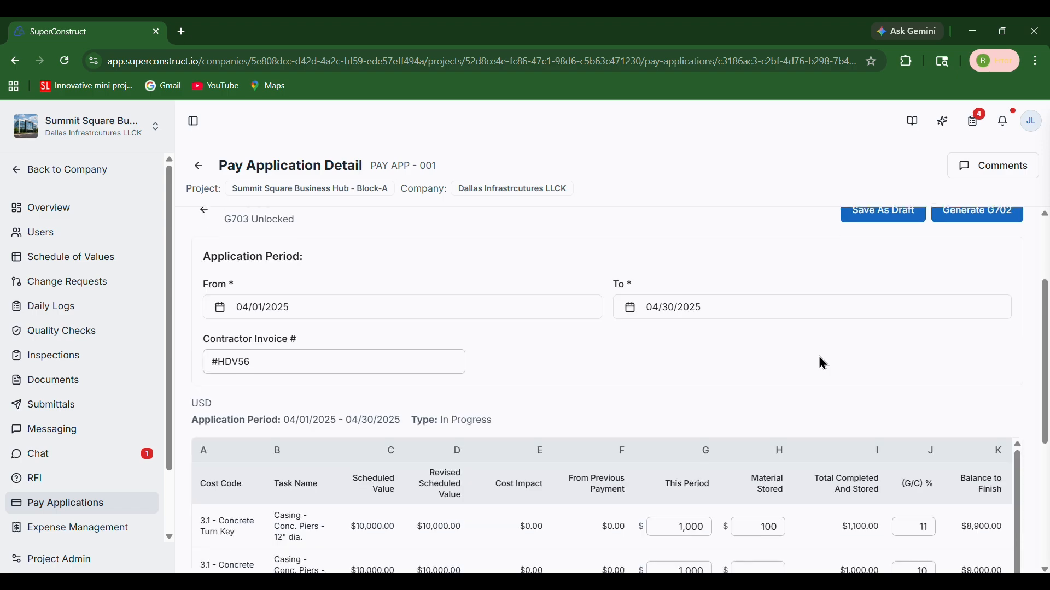
scroll(820, 360, "down", 1)
double_click(698, 530)
type("10000")
- Generate the G702 again from the revised invoice and resubmit it for approval
scroll(728, 511, "up", 3)
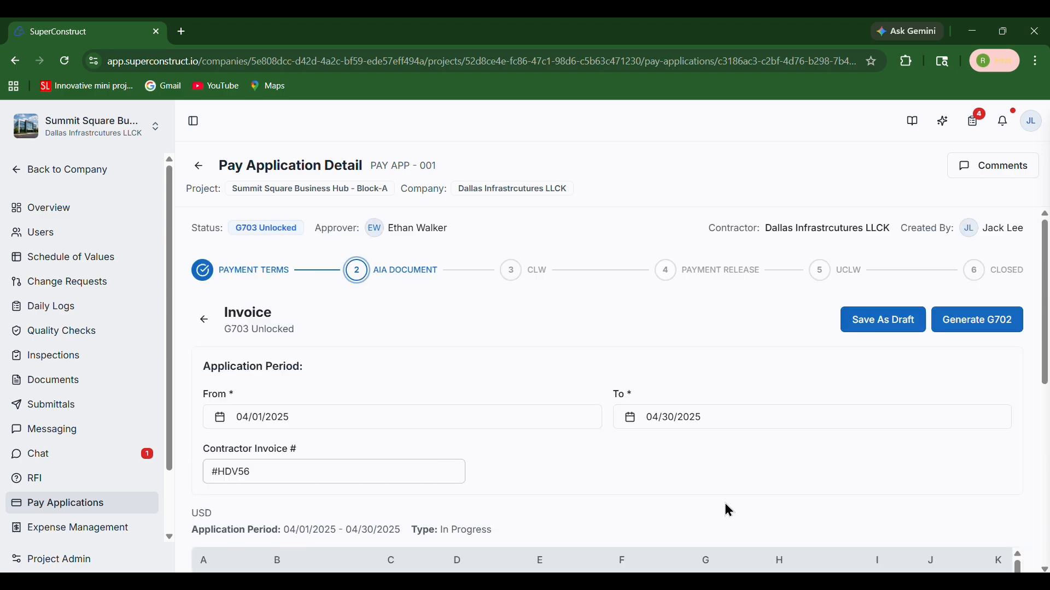
left_click(986, 324)
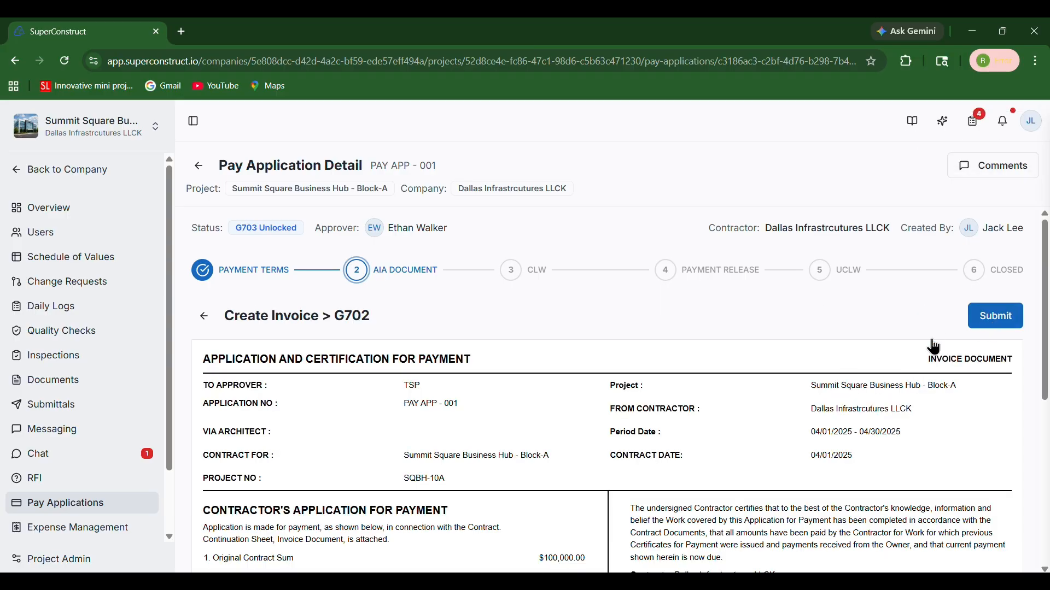
left_click(1002, 328)
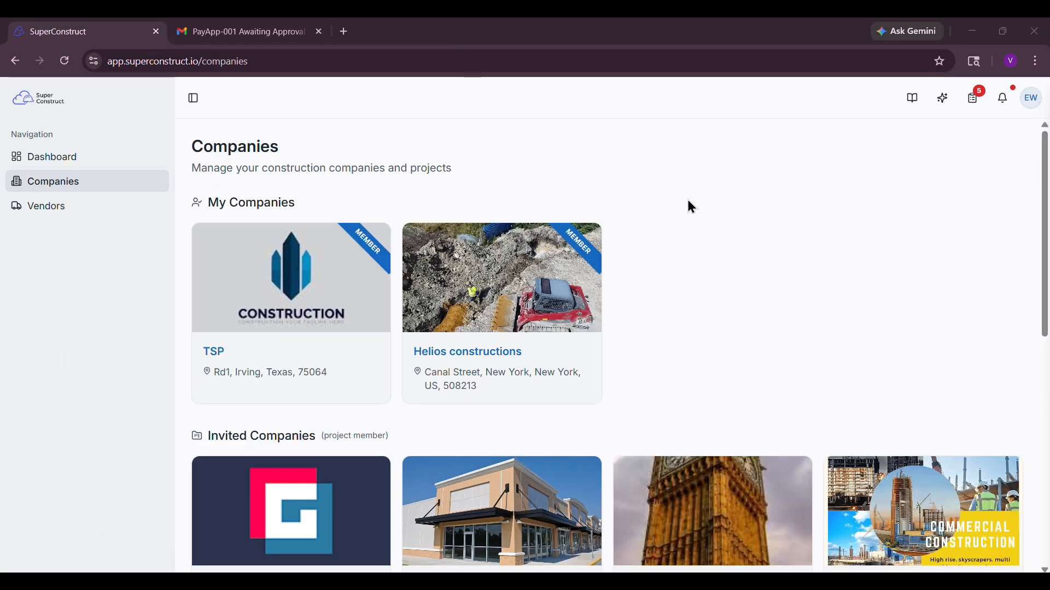
- In the approver's account, open the pending G703 approval for Pay App-001 and reassign it to the owner team member without a note
left_click(974, 100)
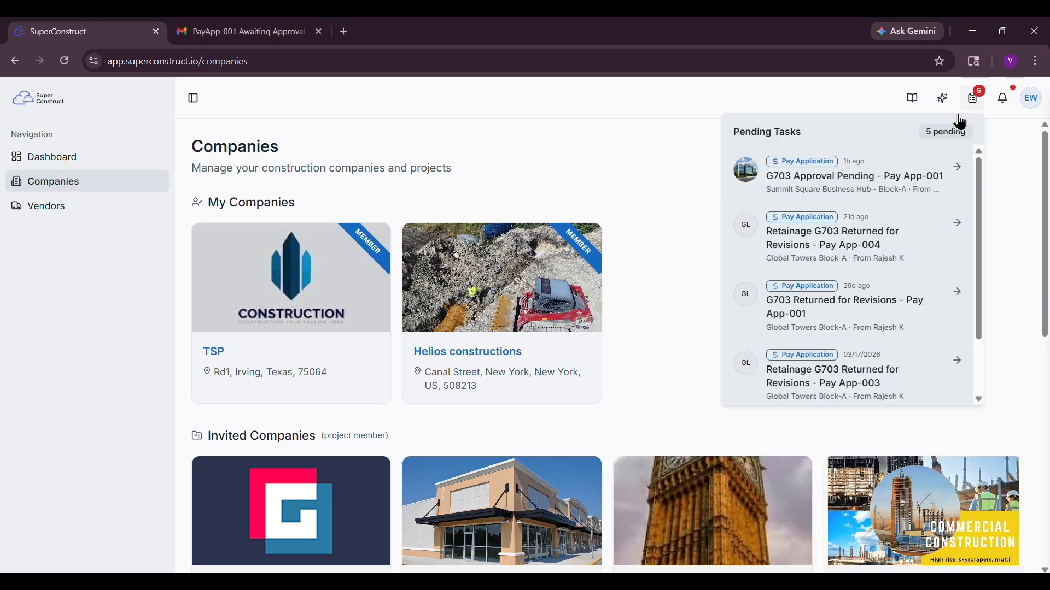
left_click(789, 191)
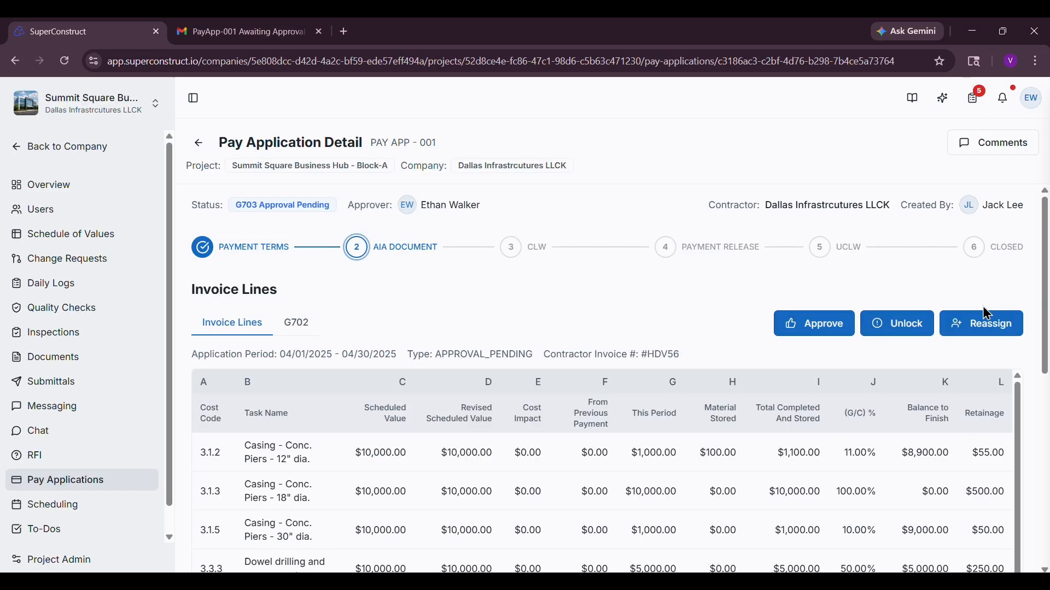
left_click(983, 334)
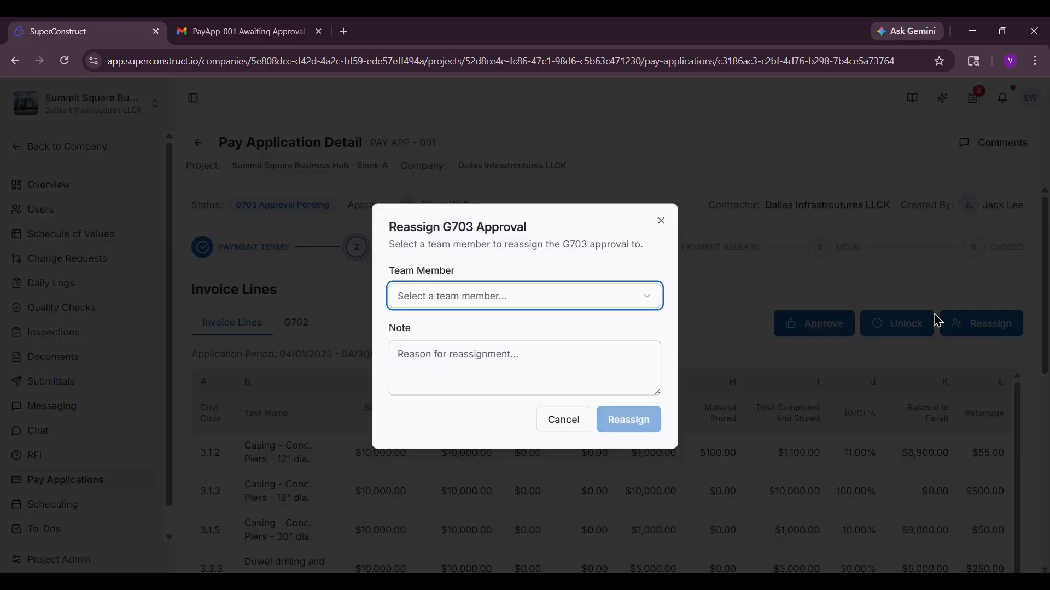
left_click(517, 298)
left_click(511, 326)
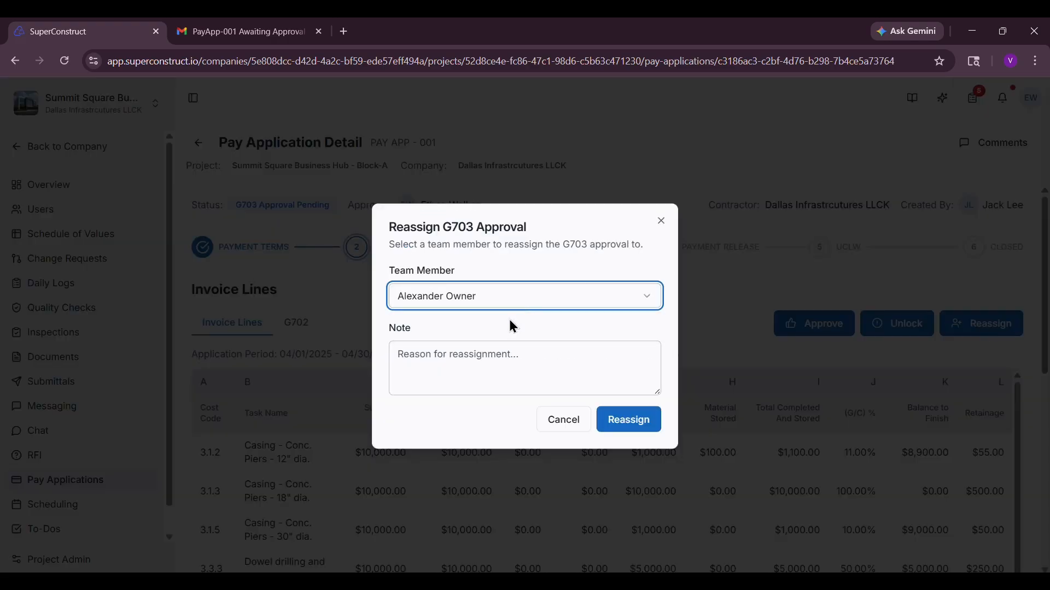
left_click(628, 420)
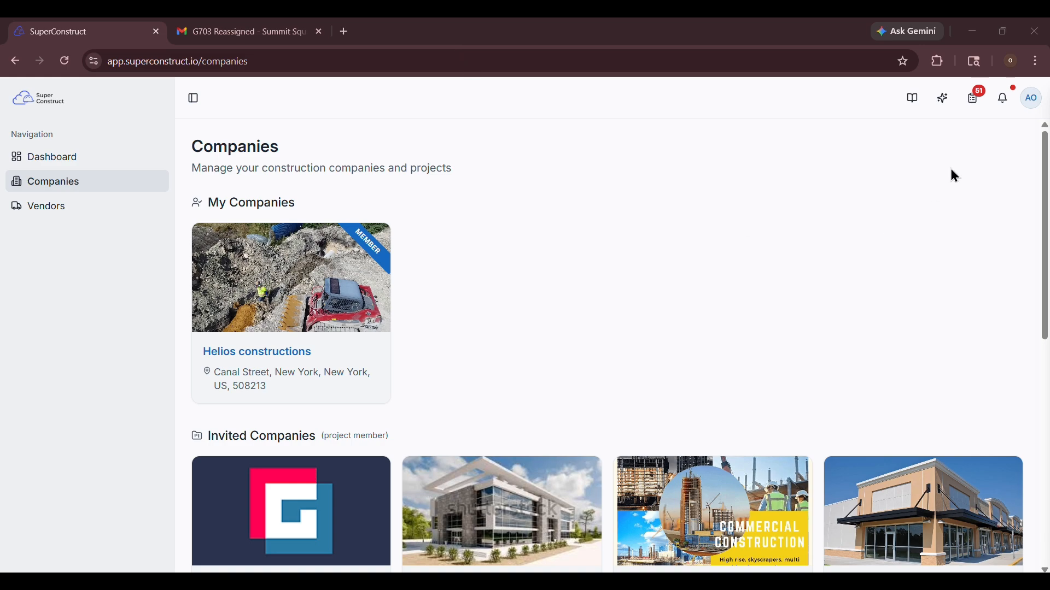
- In the reassigned approver's account, open the pending G703 approval for Pay App-001 and display its G702
left_click(975, 101)
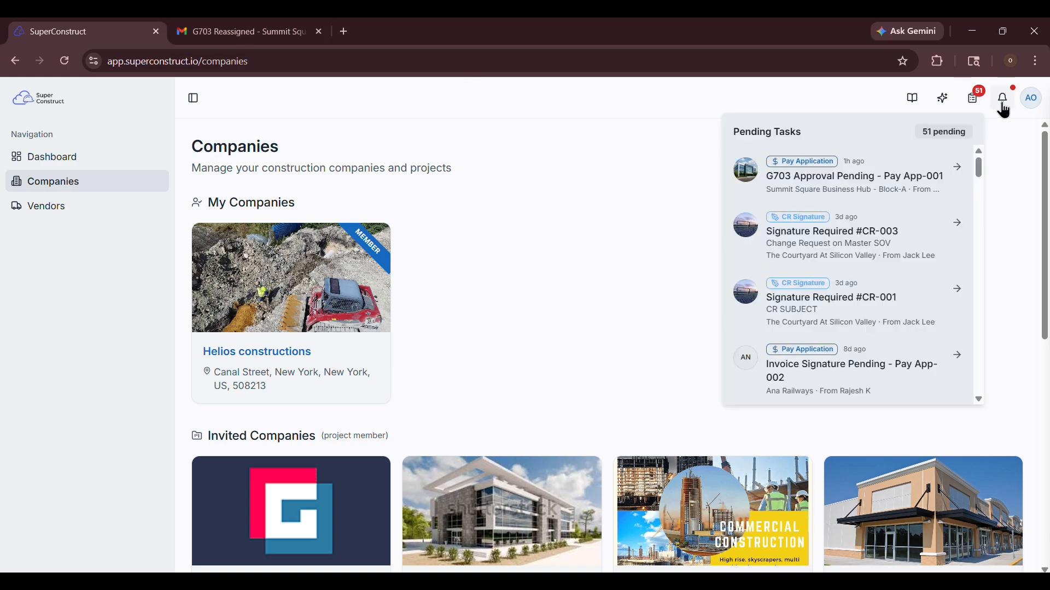
left_click(855, 188)
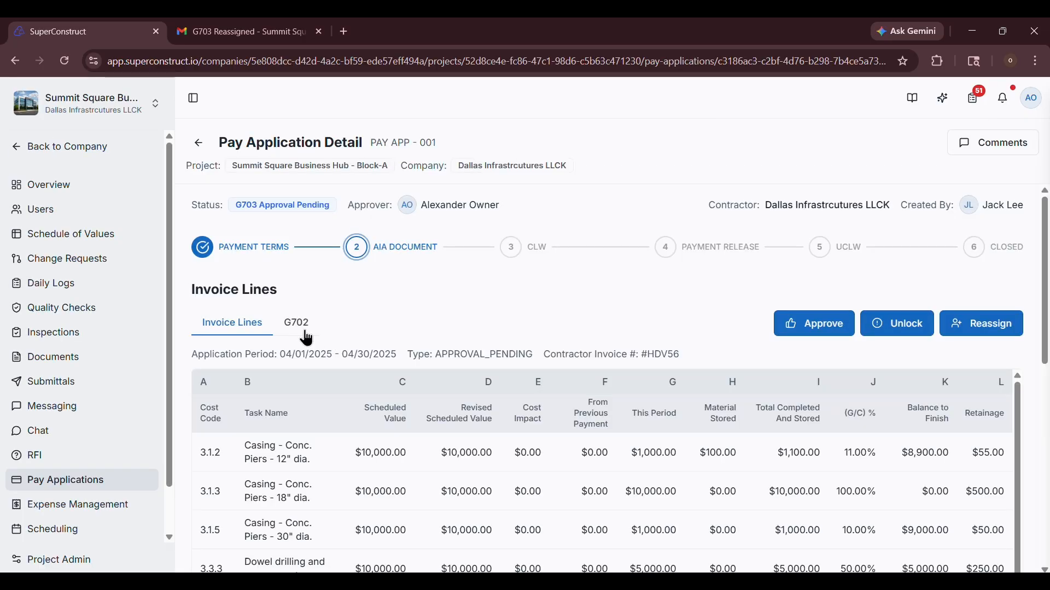
left_click(304, 332)
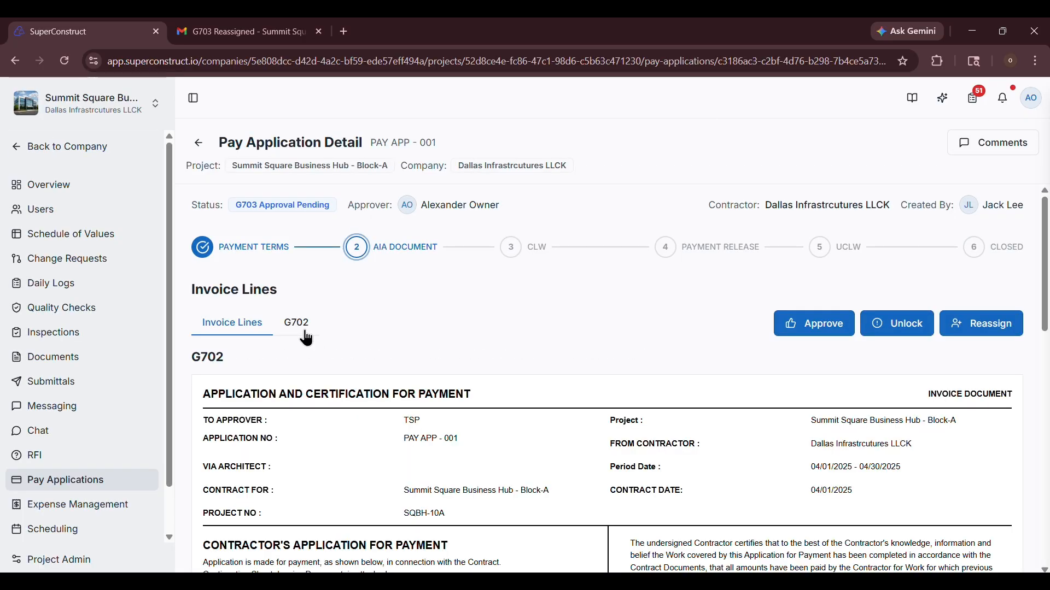
- Look through the G702 document and approve the invoice without a comment
scroll(406, 418, "down", 10)
scroll(407, 418, "up", 10)
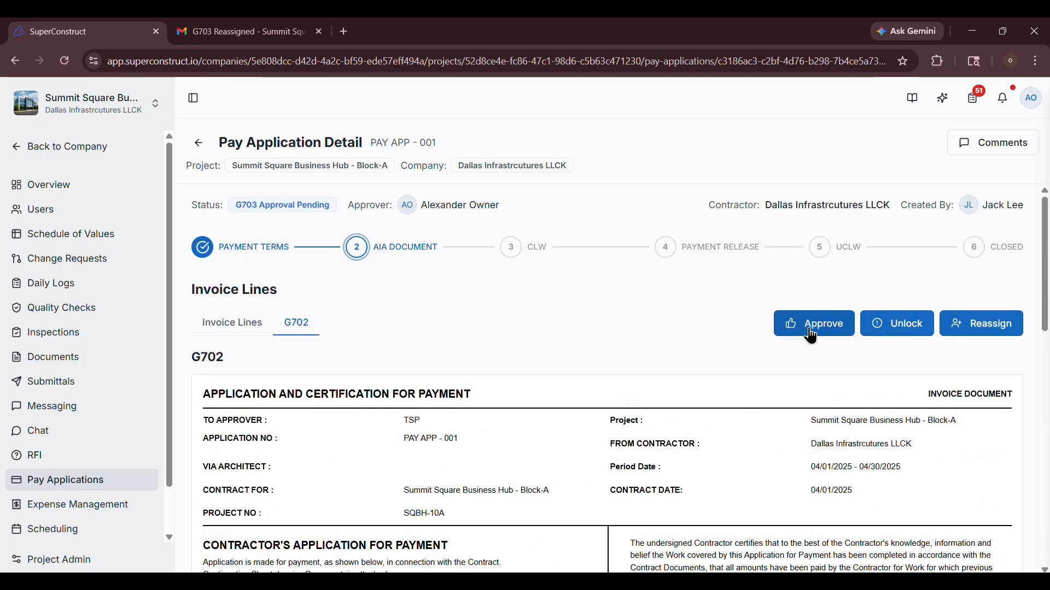
left_click(811, 335)
left_click(621, 394)
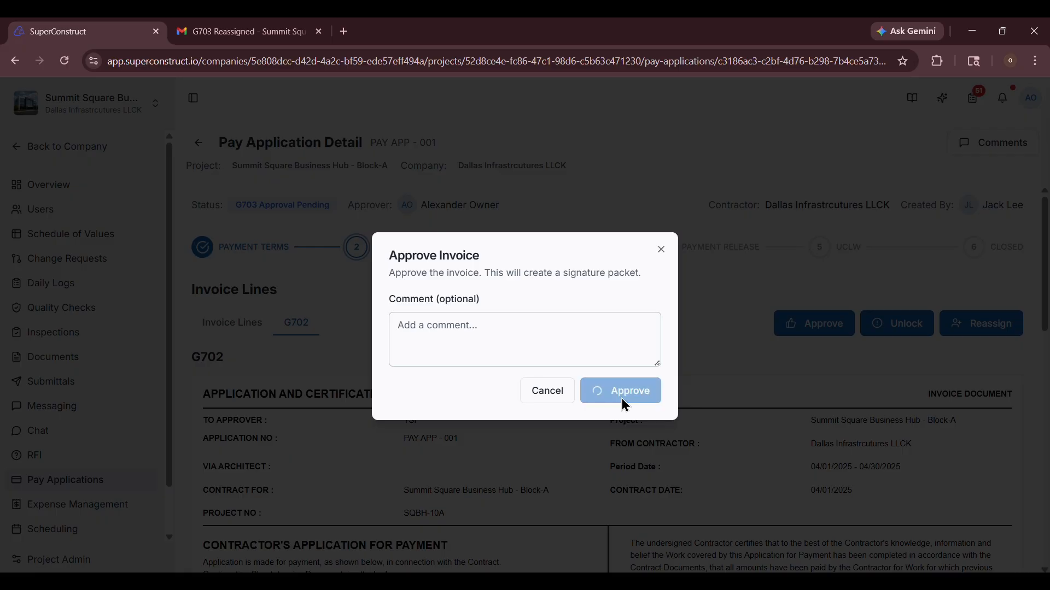